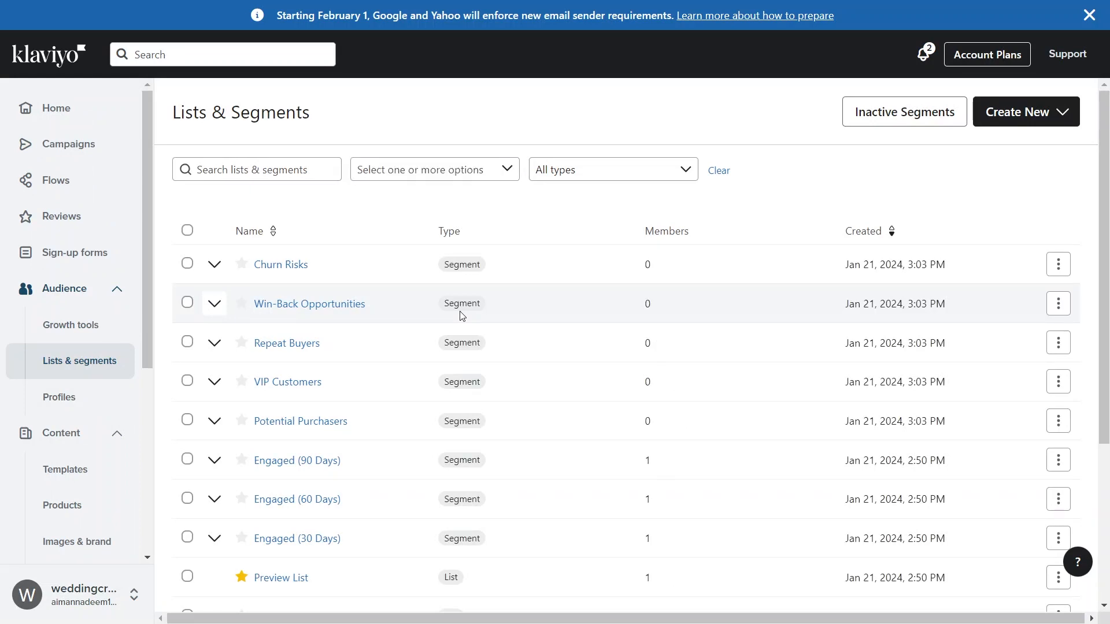
- Search the lists and segments for "sms"
click(290, 173)
text(sms)
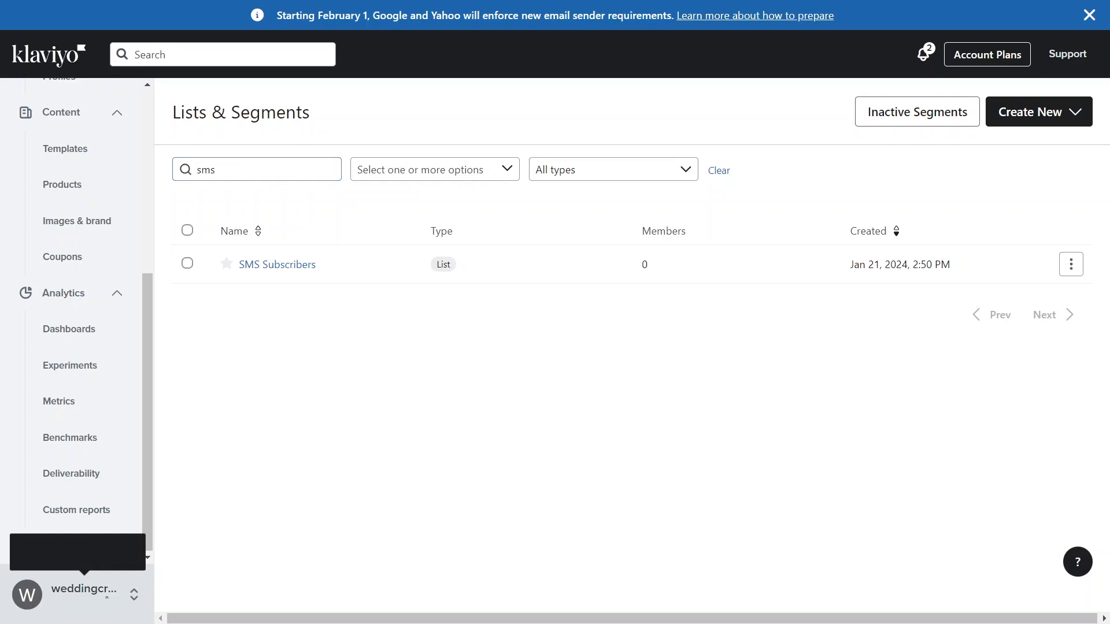
- Open the account's integrations, search the integrations available to add for "shopi" and open the Shopify integration
click(107, 599)
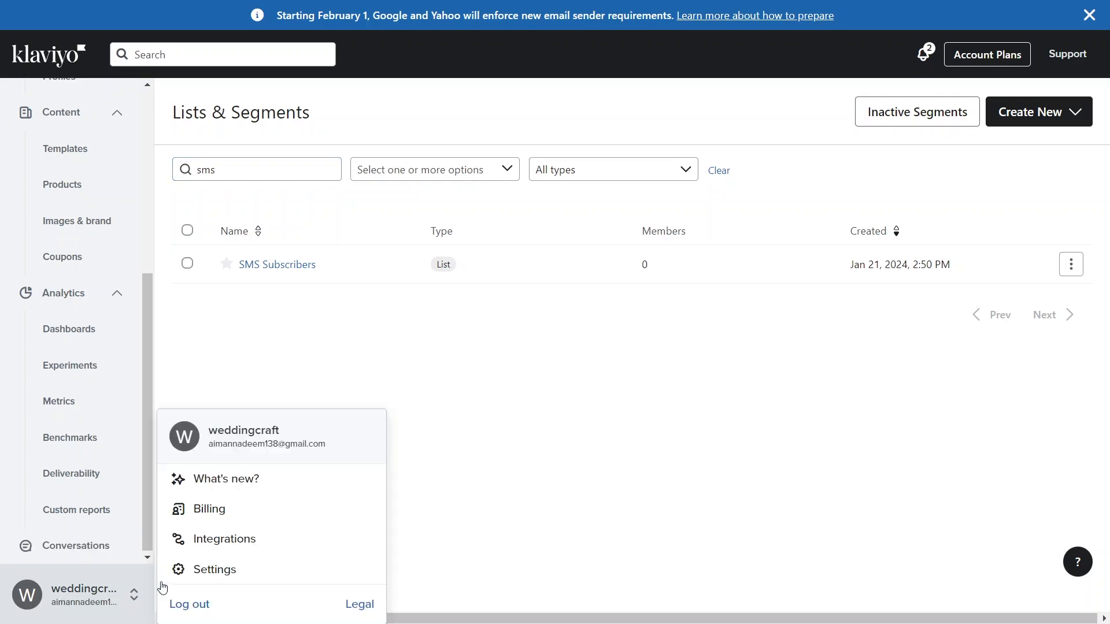
click(239, 541)
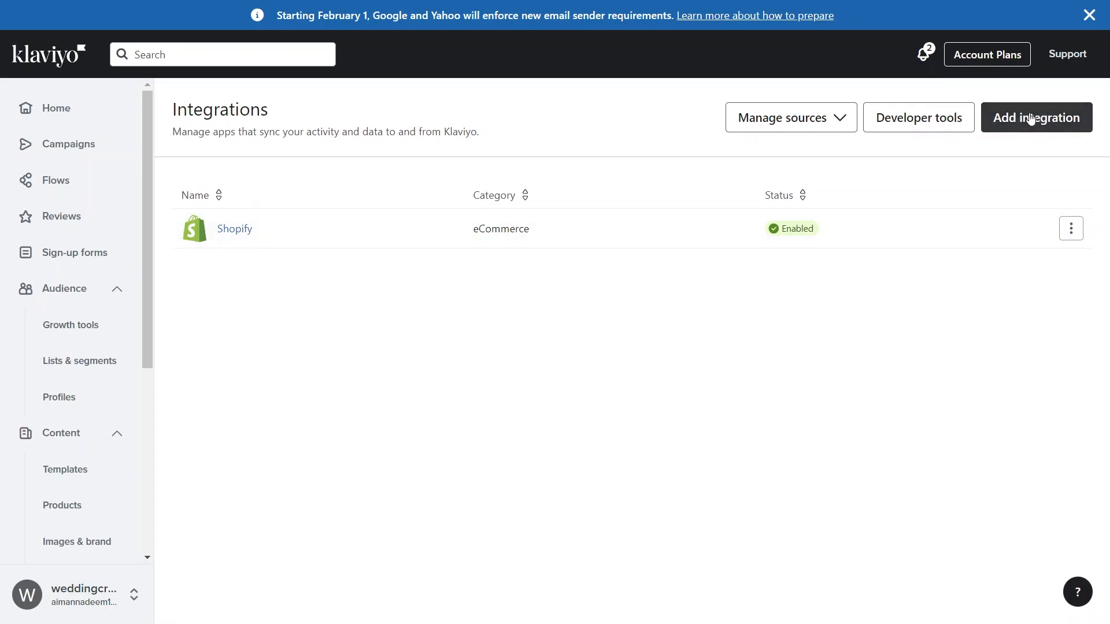
click(1031, 117)
click(243, 215)
text(sho)
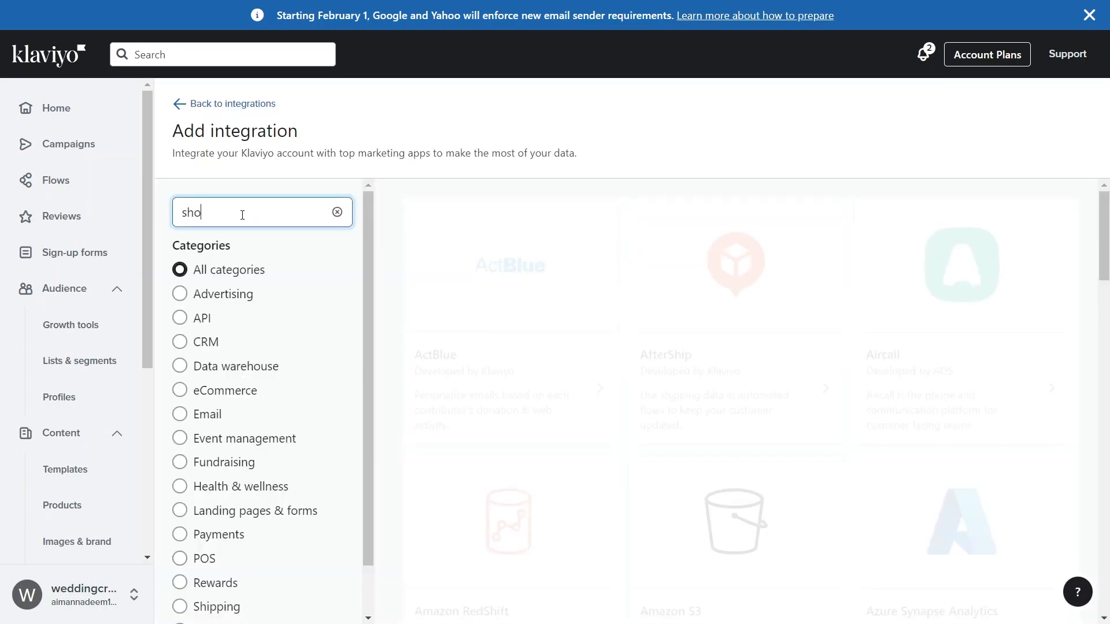
text(pi)
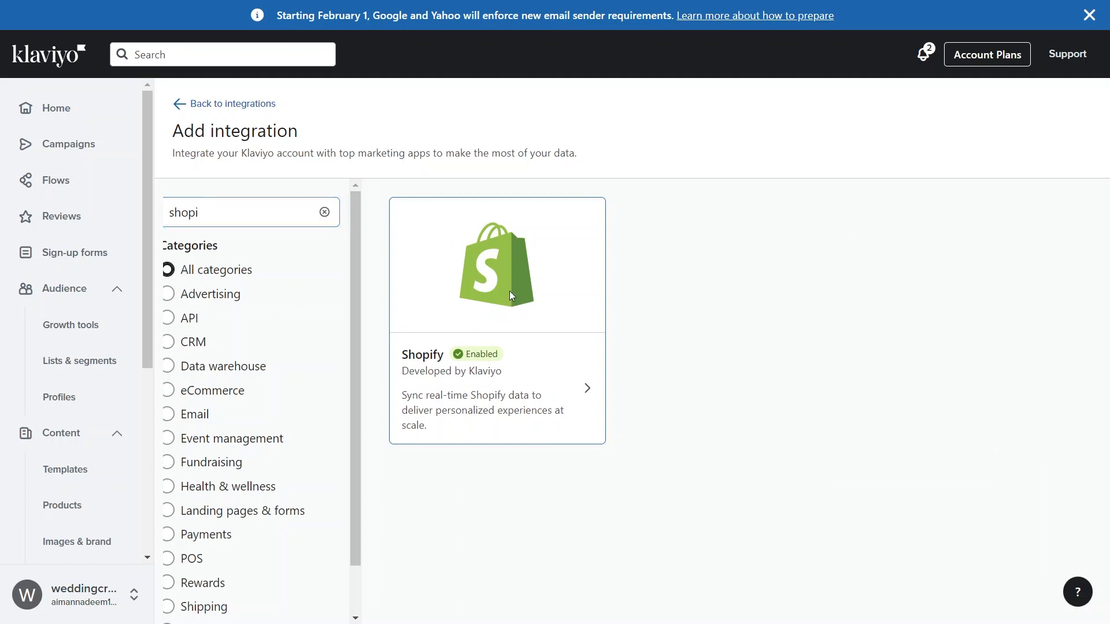
click(511, 296)
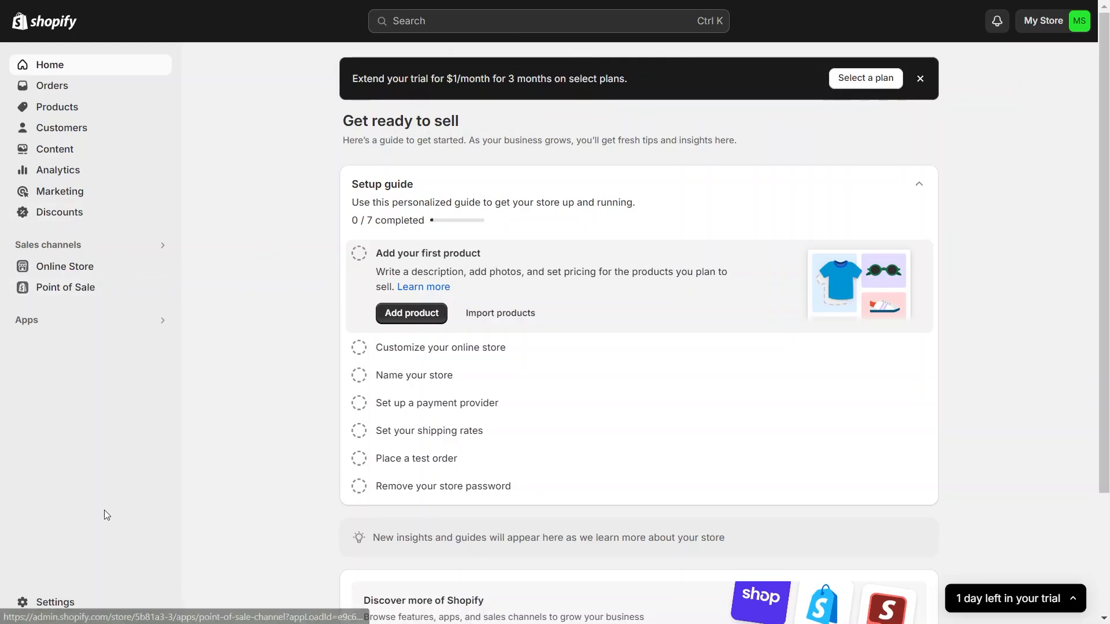
- Copy the store's myshopify.com address from the Shopify store settings and paste it as the Store URL in Klaviyo's Shopify integration
click(60, 601)
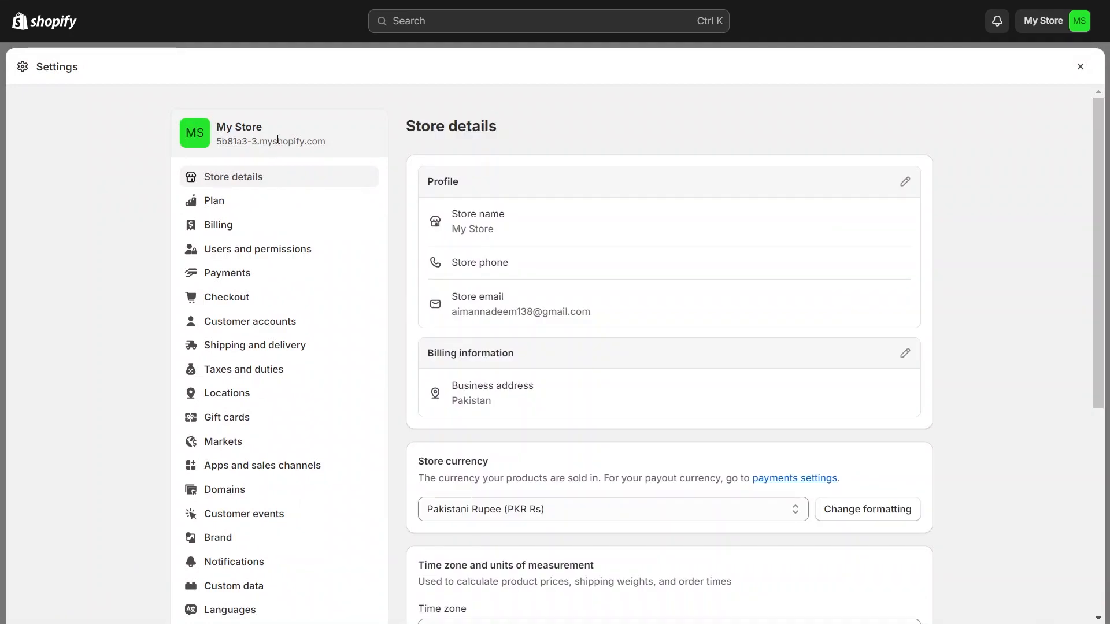
drag(327, 143, 218, 144)
right_click(218, 144)
click(256, 161)
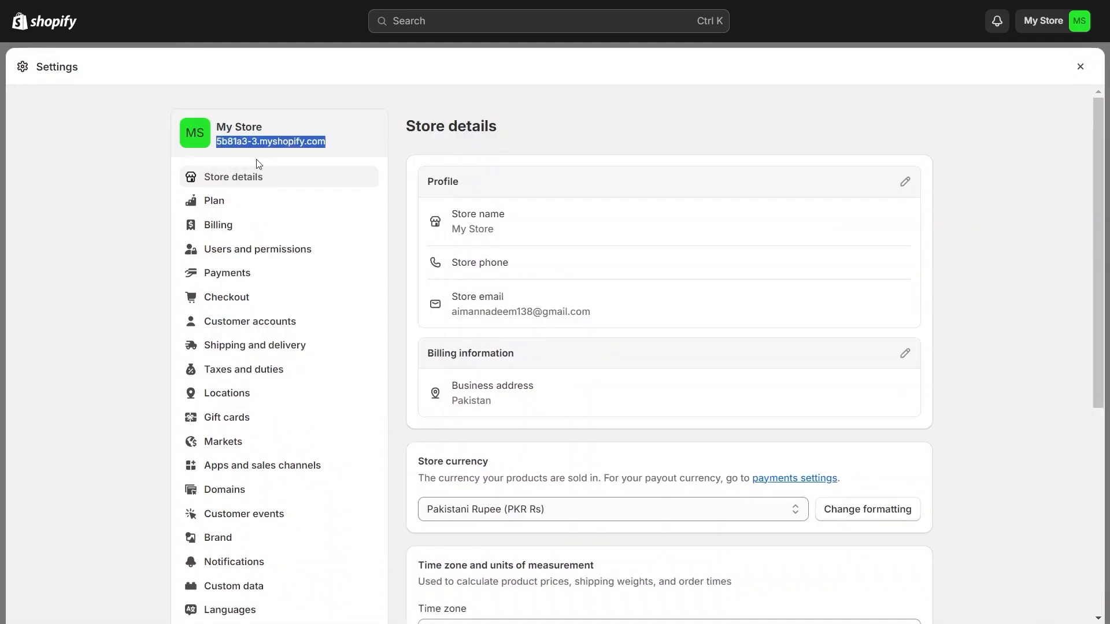
key(alt+Tab)
key(ctrl+v)
- Switch to the Shopify admin and open the Klaviyo: Email Marketing & SMS listing in the Shopify App Store
key(alt+Tab)
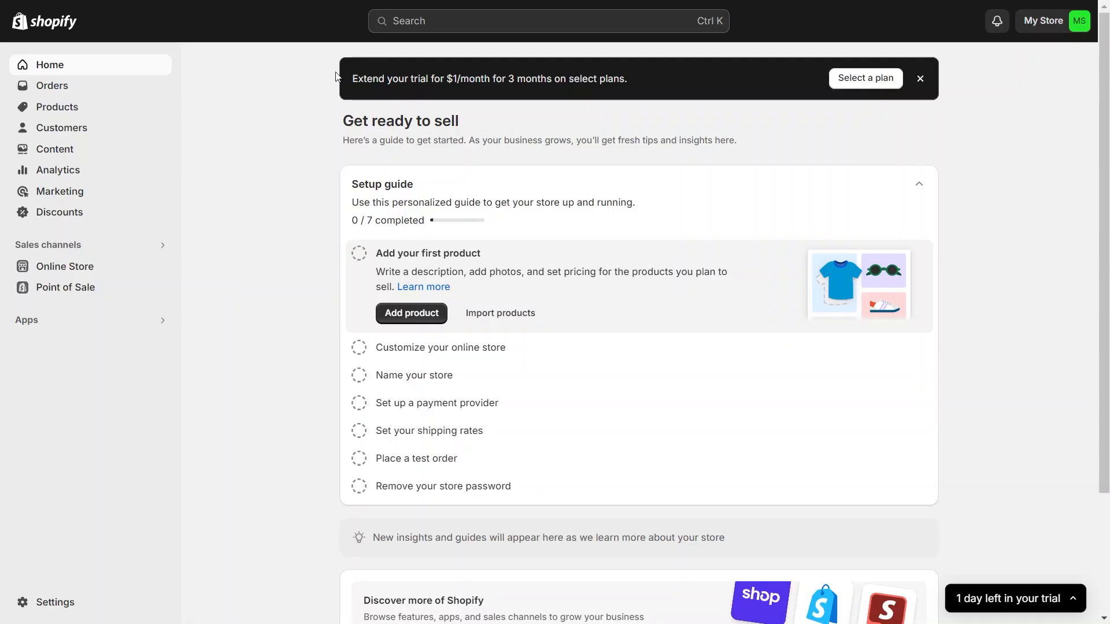
click(69, 321)
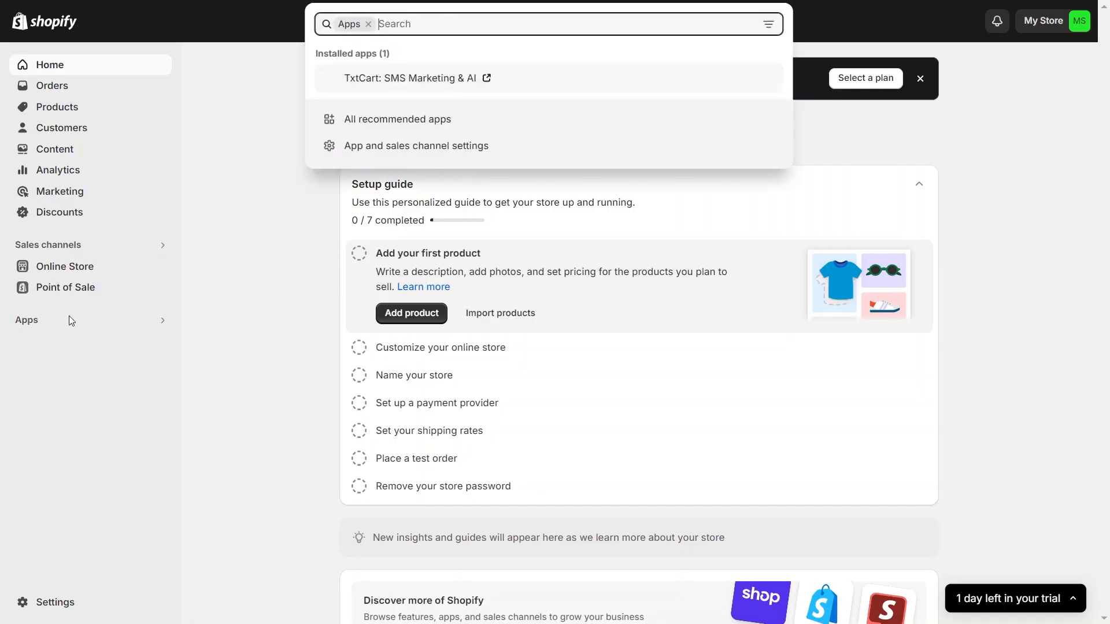
click(438, 117)
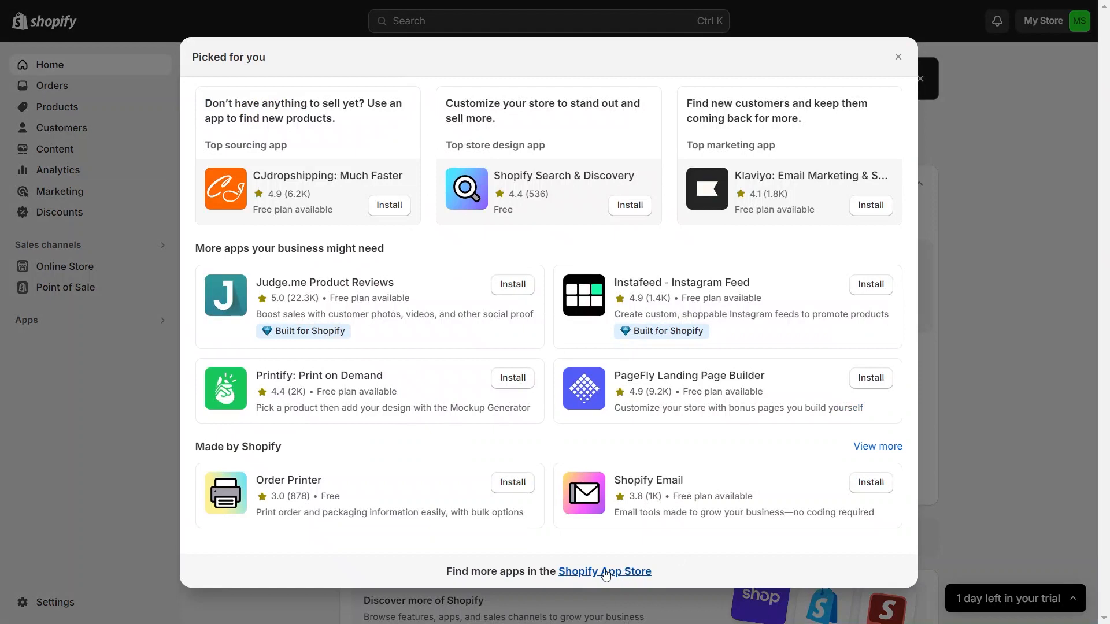
click(607, 571)
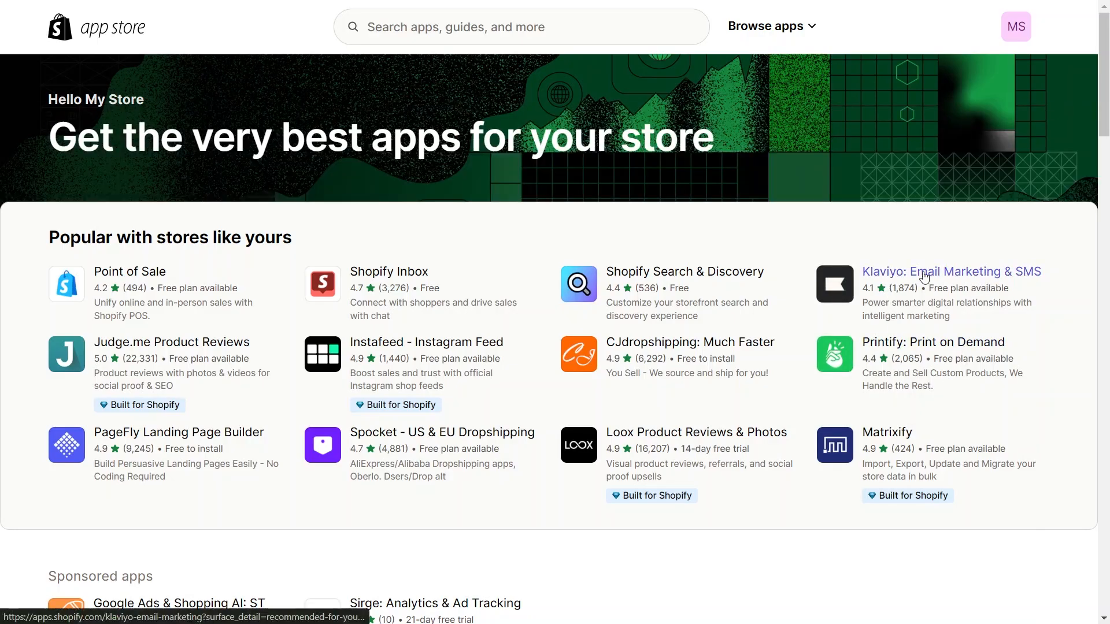
click(946, 299)
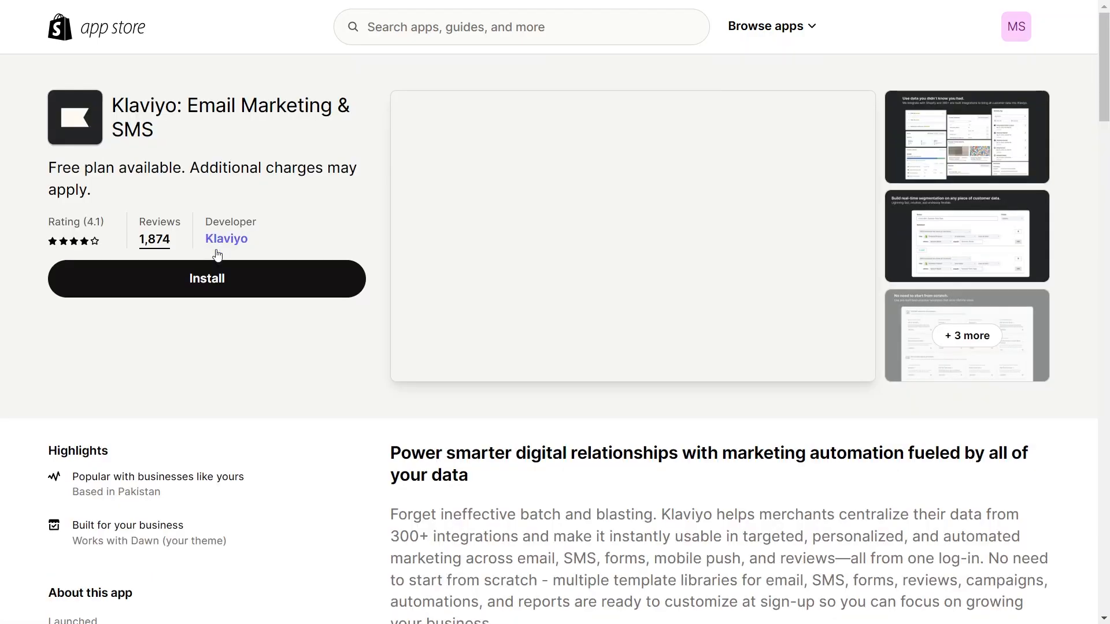
- Install the Klaviyo: Email Marketing & SMS app on the store and confirm the new integration with Shopify
click(206, 276)
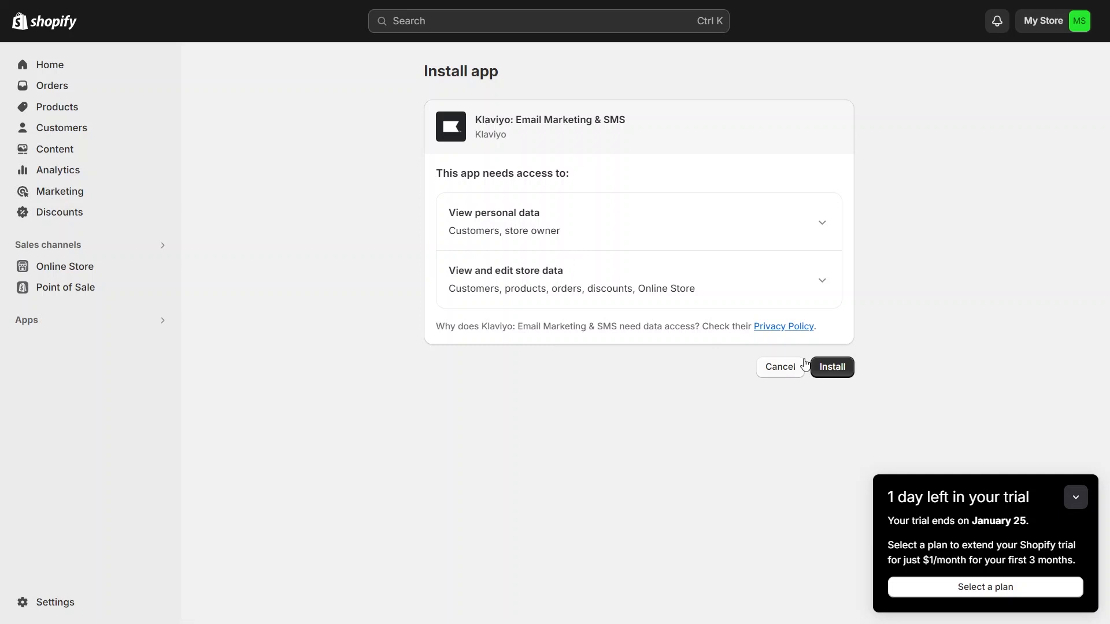
click(1075, 498)
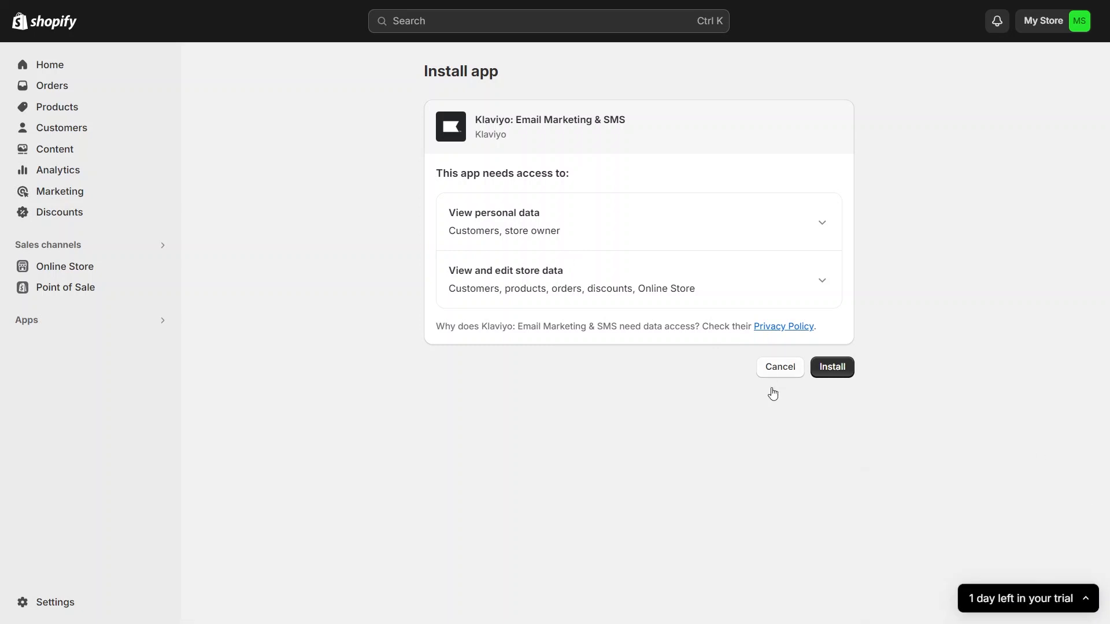
click(826, 367)
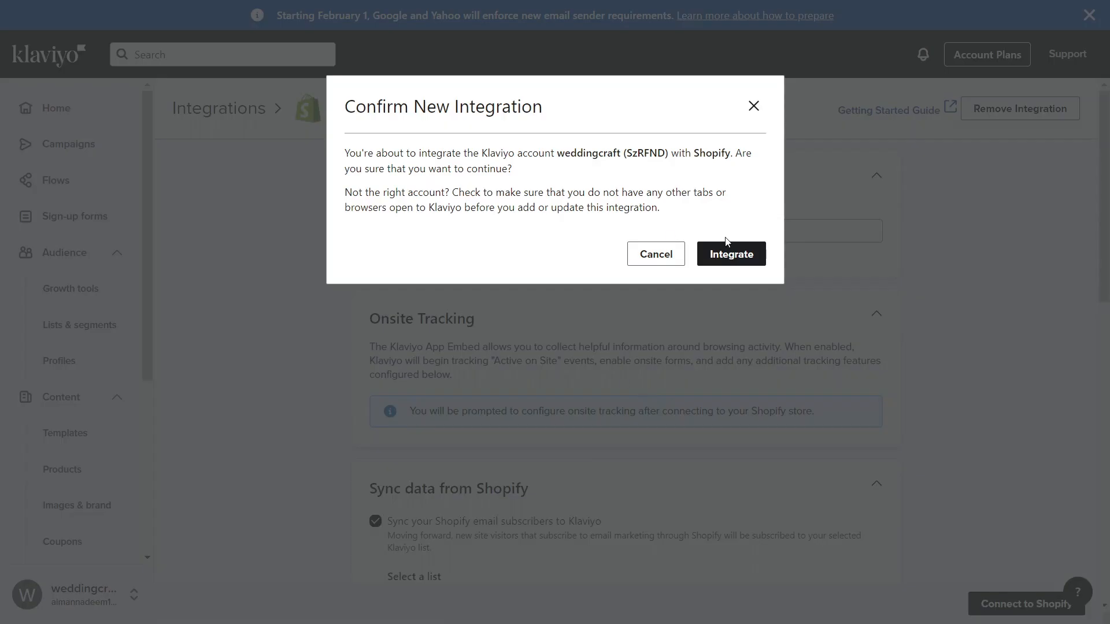
click(746, 256)
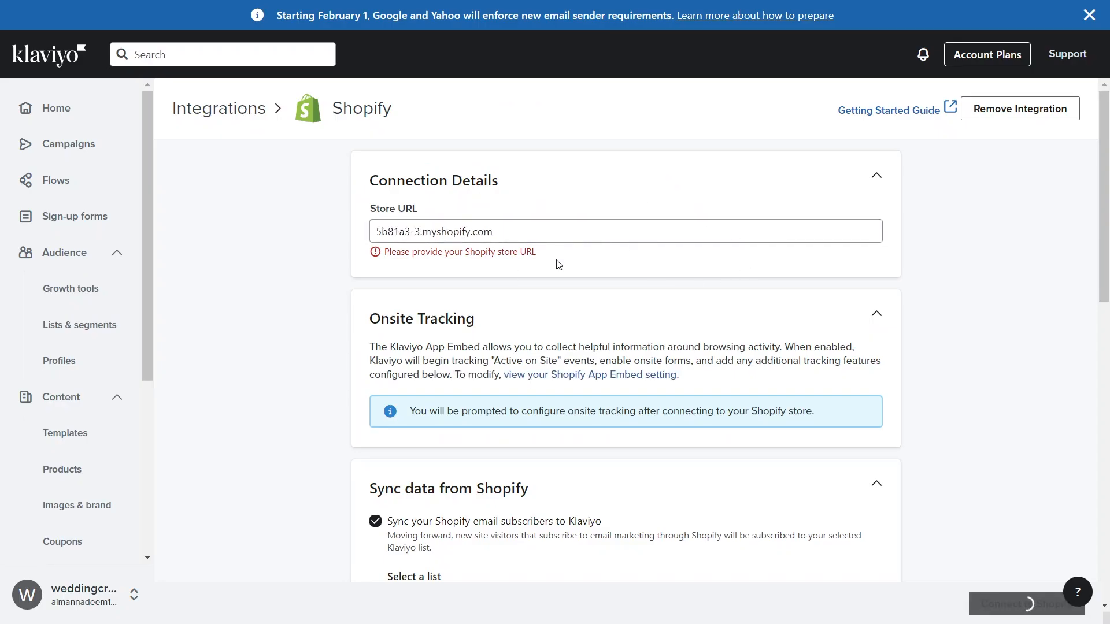
drag(1107, 226, 1108, 252)
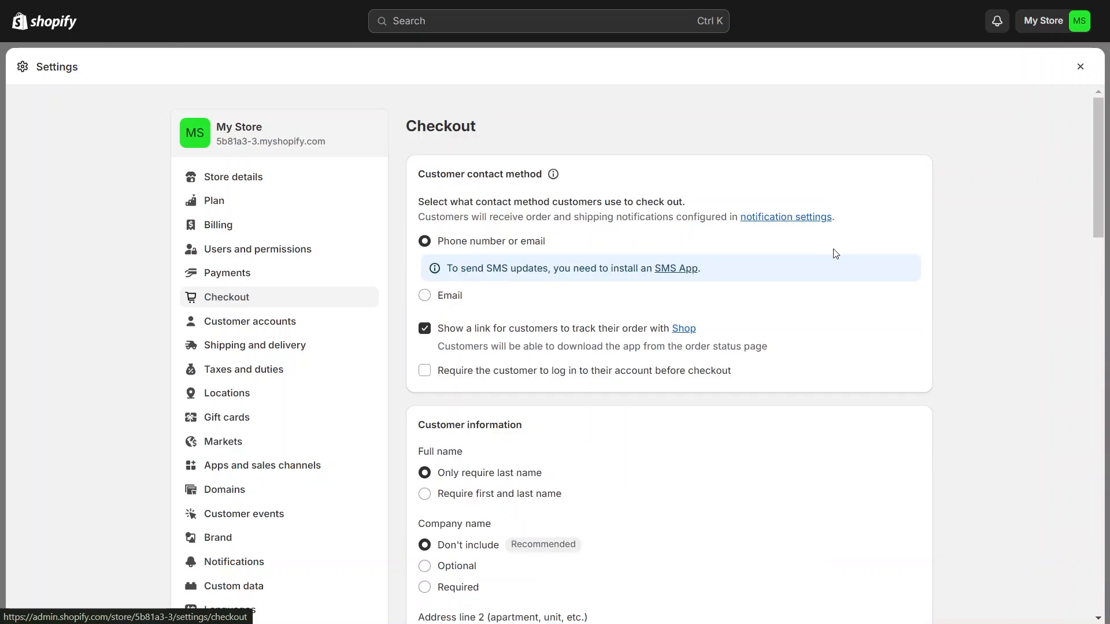
- In Shopify's checkout settings, enable SMS under the marketing options and save the change
scroll(845, 353, down, 10)
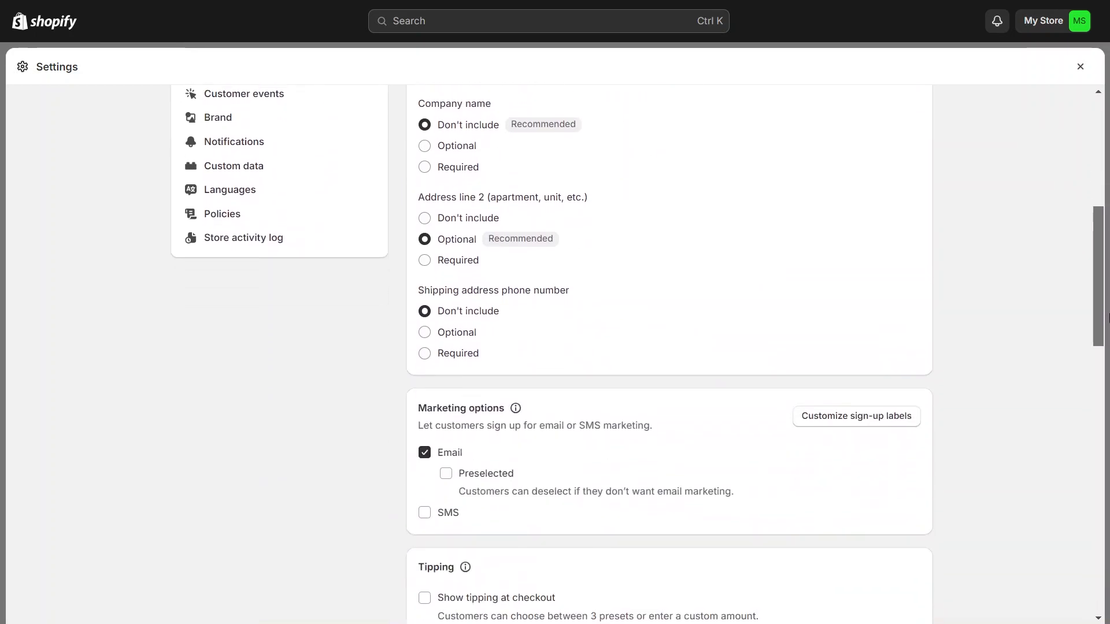
click(425, 383)
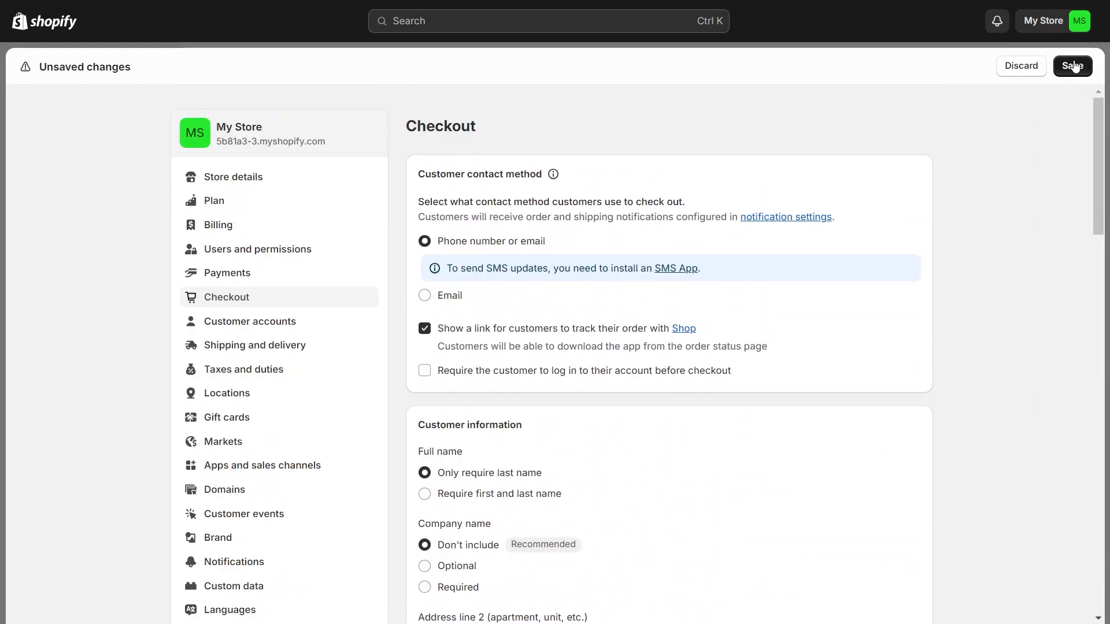
click(1073, 65)
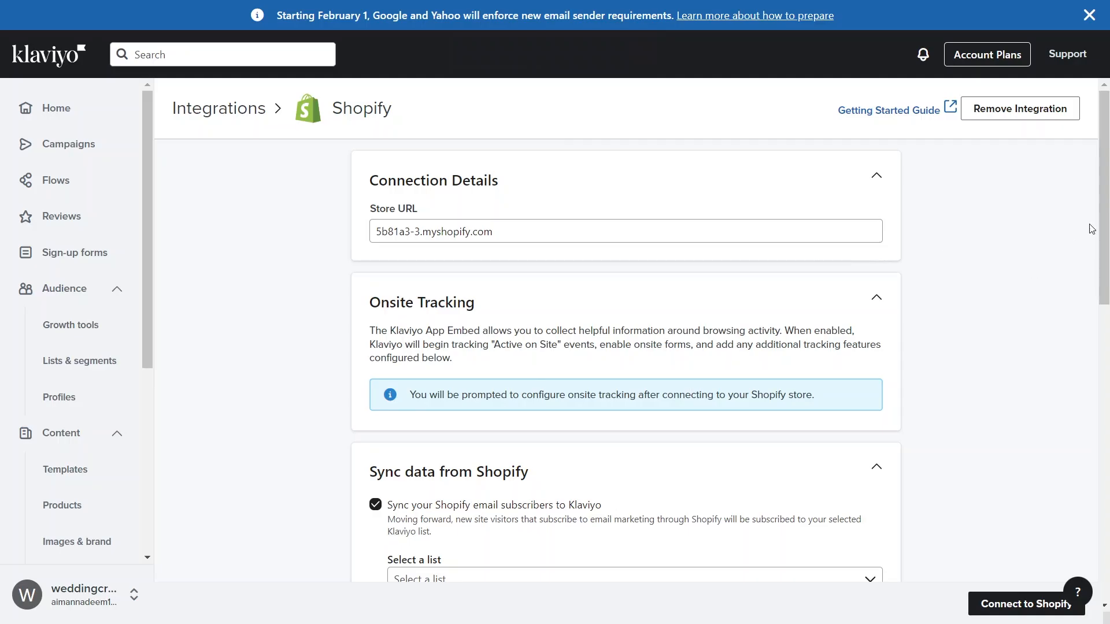
- In Klaviyo's Shopify integration, choose SMS Subscribers as the list for syncing Shopify email subscribers
drag(1103, 231, 1097, 353)
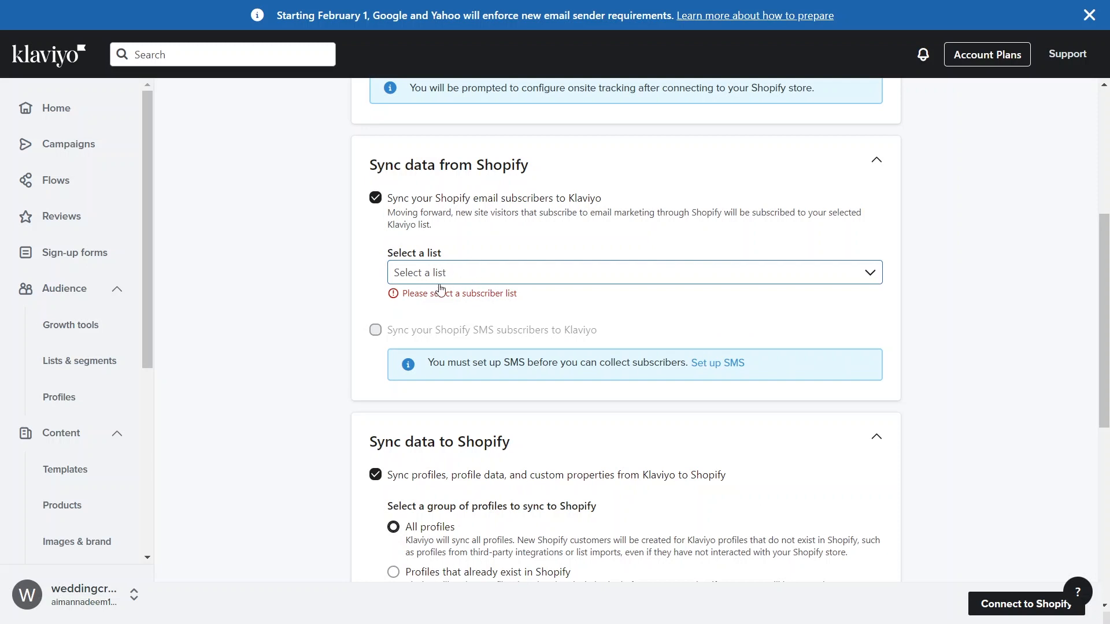
click(472, 279)
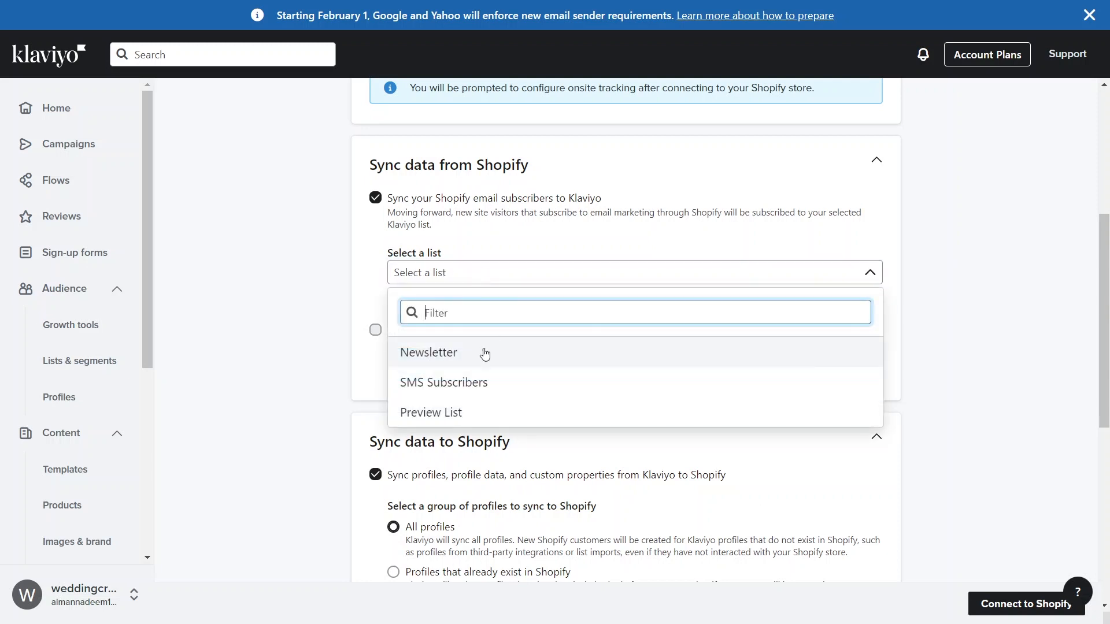
click(491, 382)
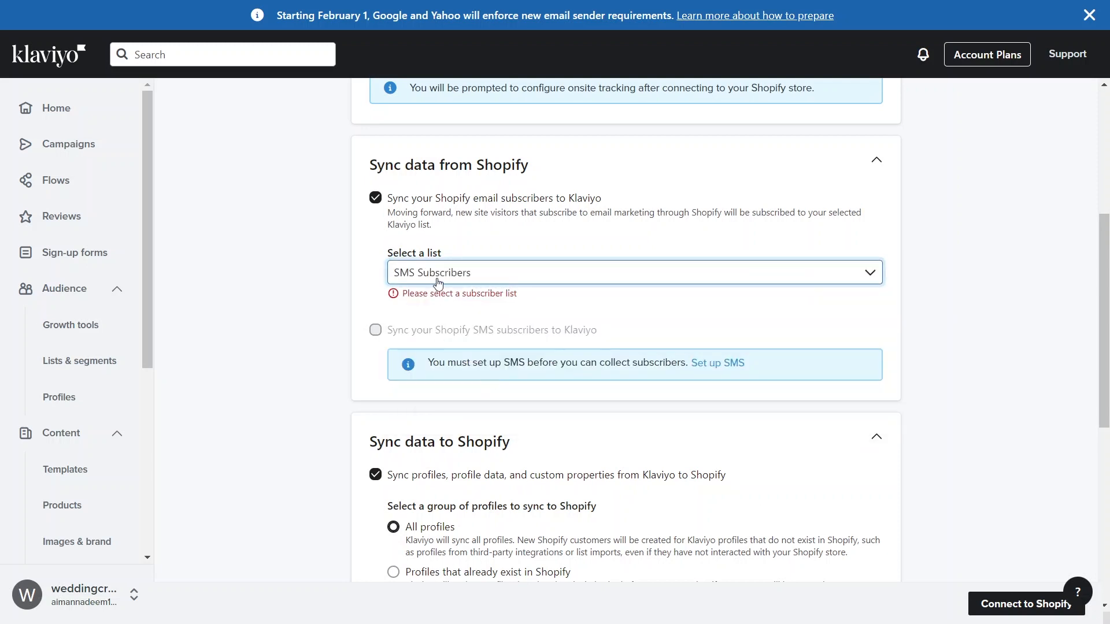
- Review the Shopify data sync options and confirm updating the integration
scroll(457, 278, up, 4)
scroll(1108, 267, down, 6)
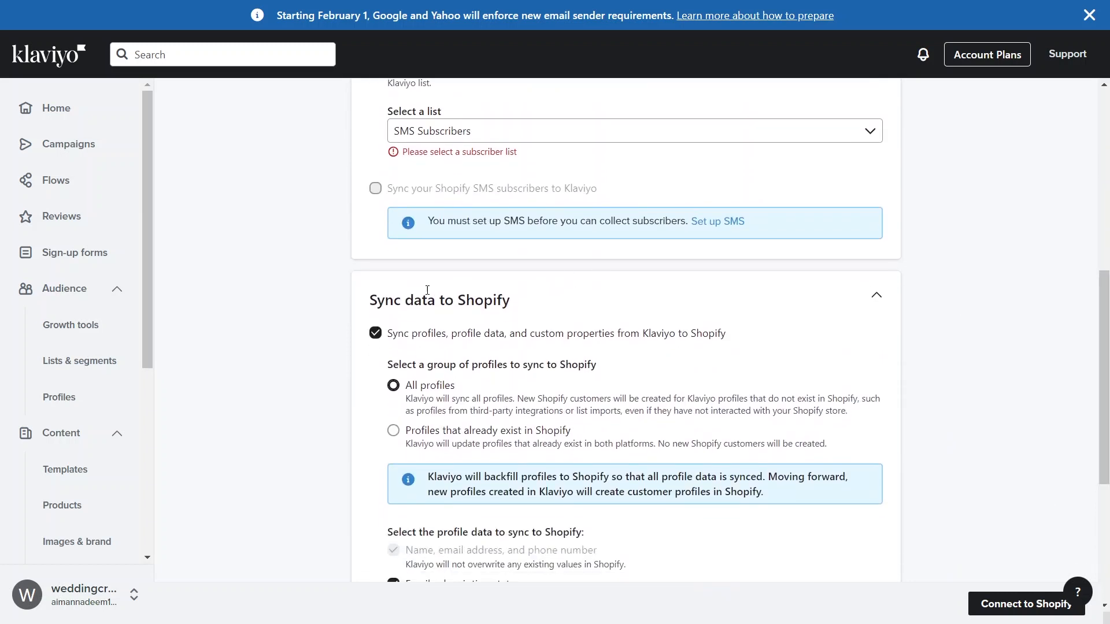
scroll(1108, 462, down, 4)
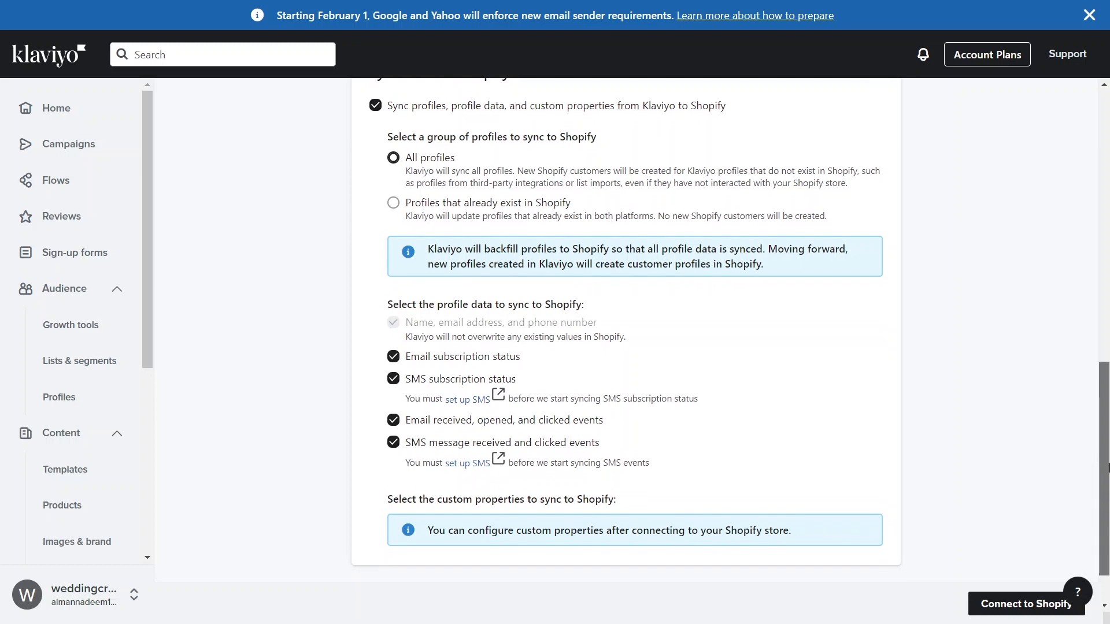
scroll(1108, 462, down, 2)
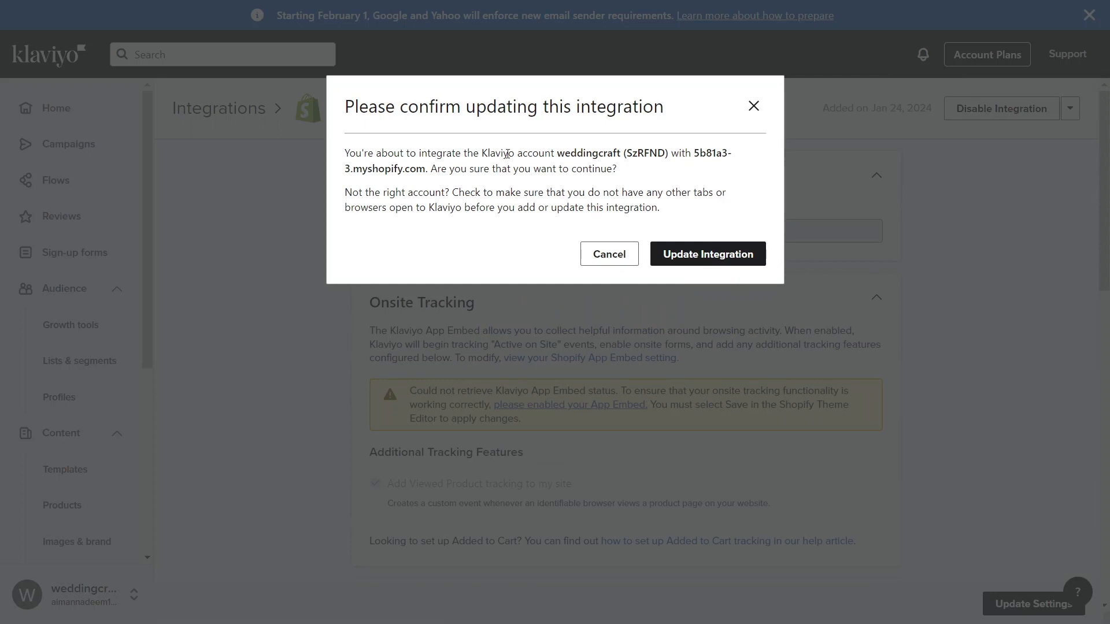
click(672, 254)
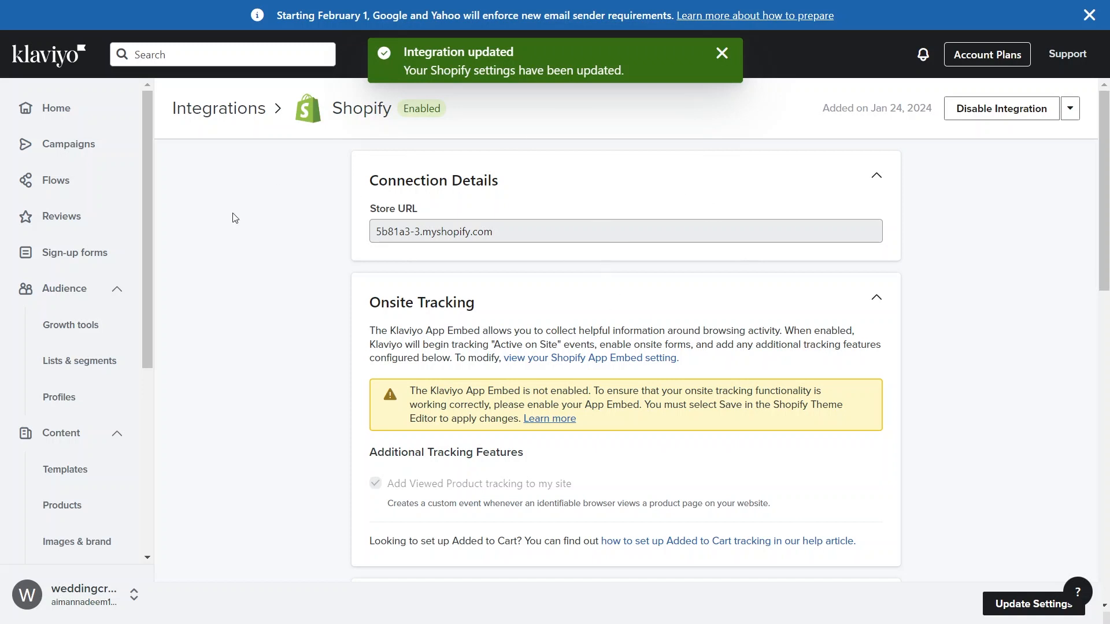
- Start a new sign-up form from the Multi-step email & SMS template
click(101, 99)
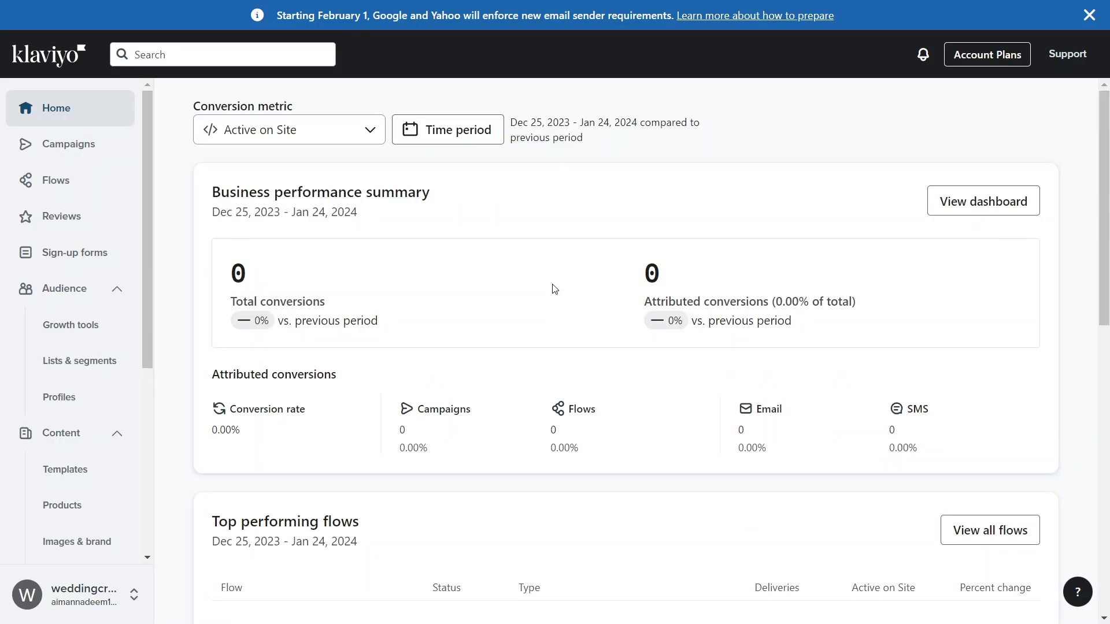
click(69, 254)
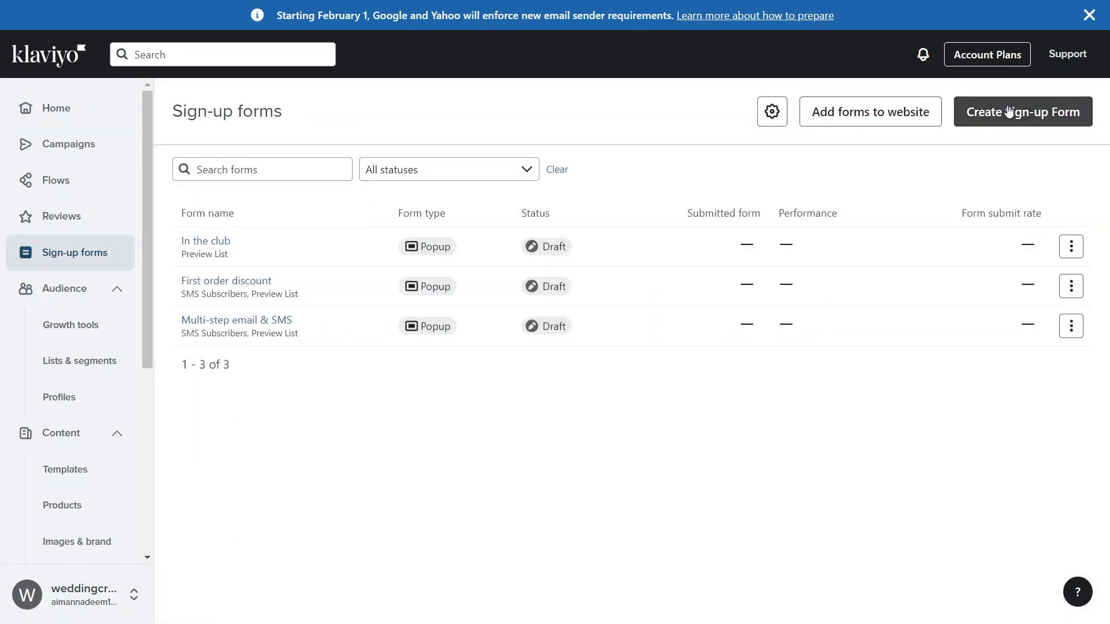
click(1009, 111)
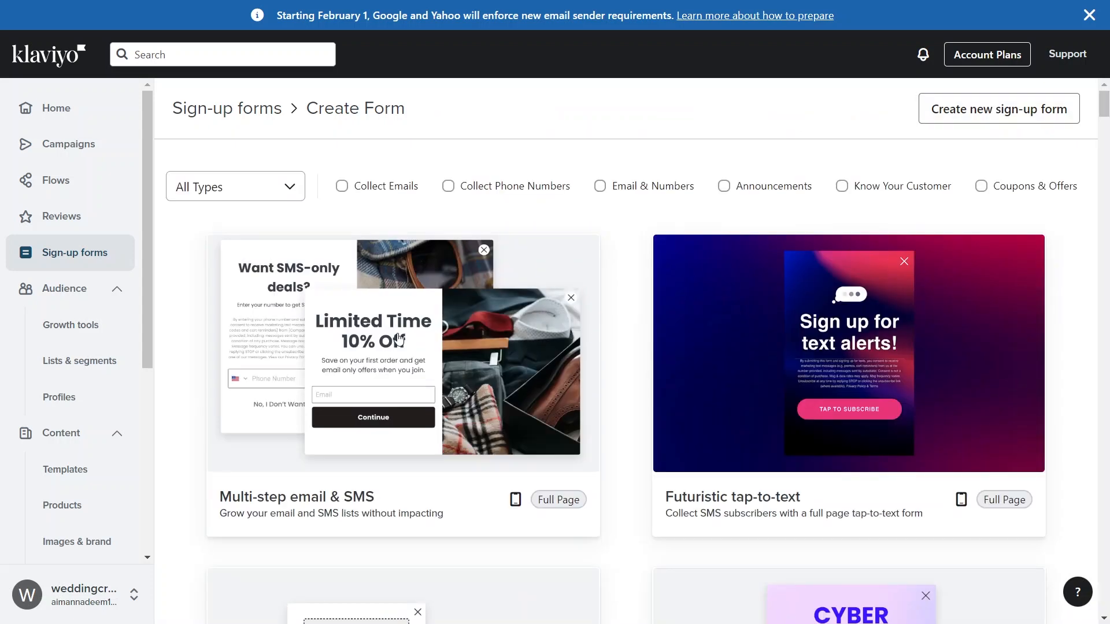
click(399, 338)
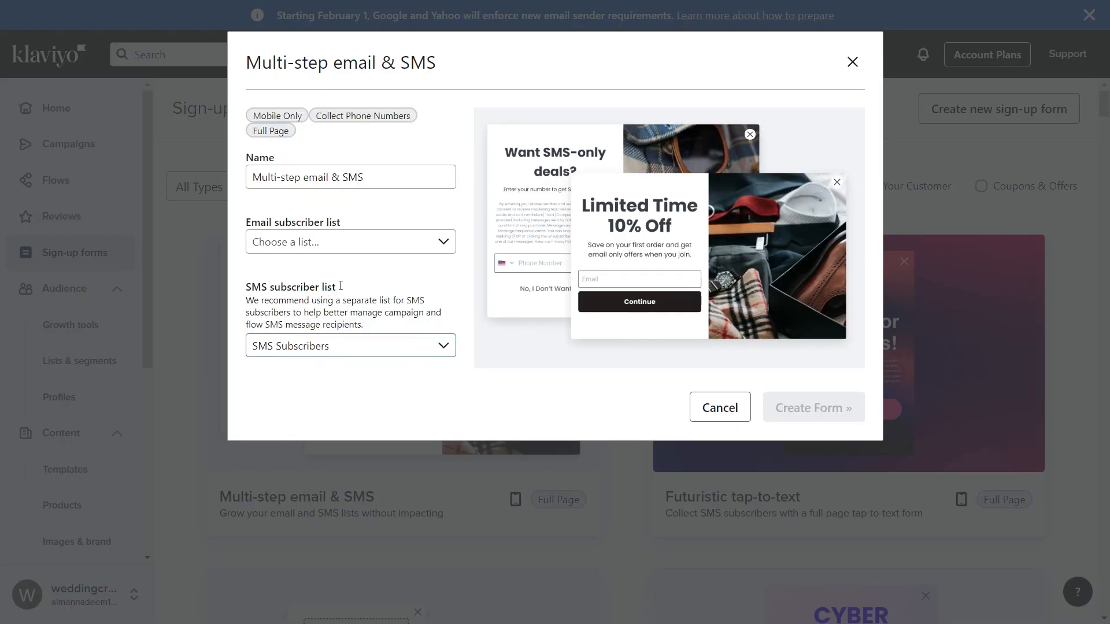
- Keep the form name Multi-step email & SMS and set its email subscriber list to Preview List
click(376, 182)
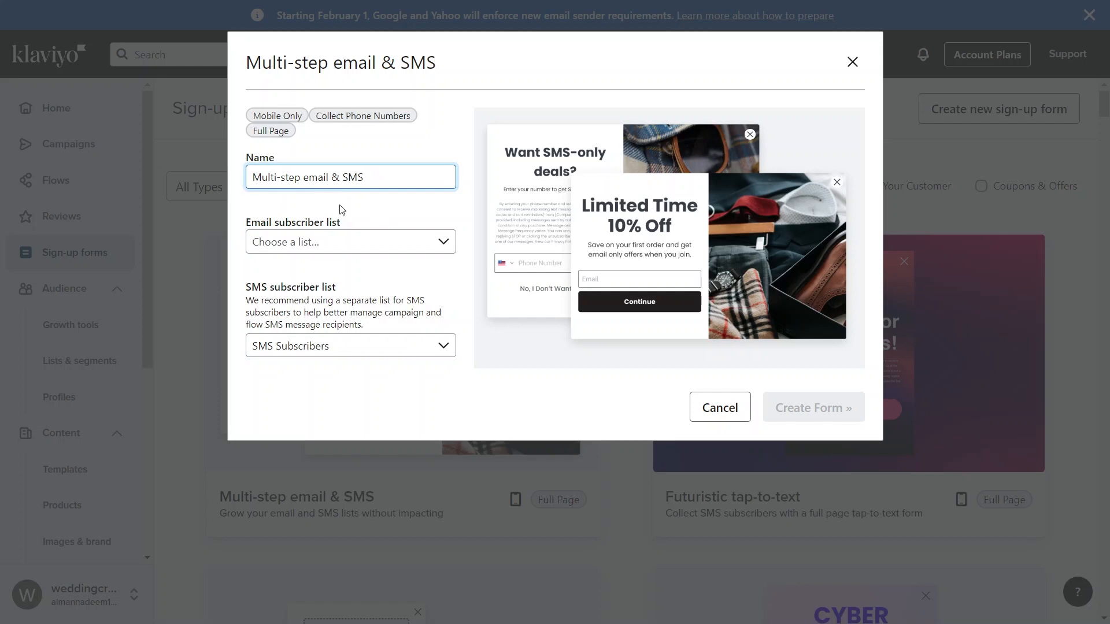
click(330, 242)
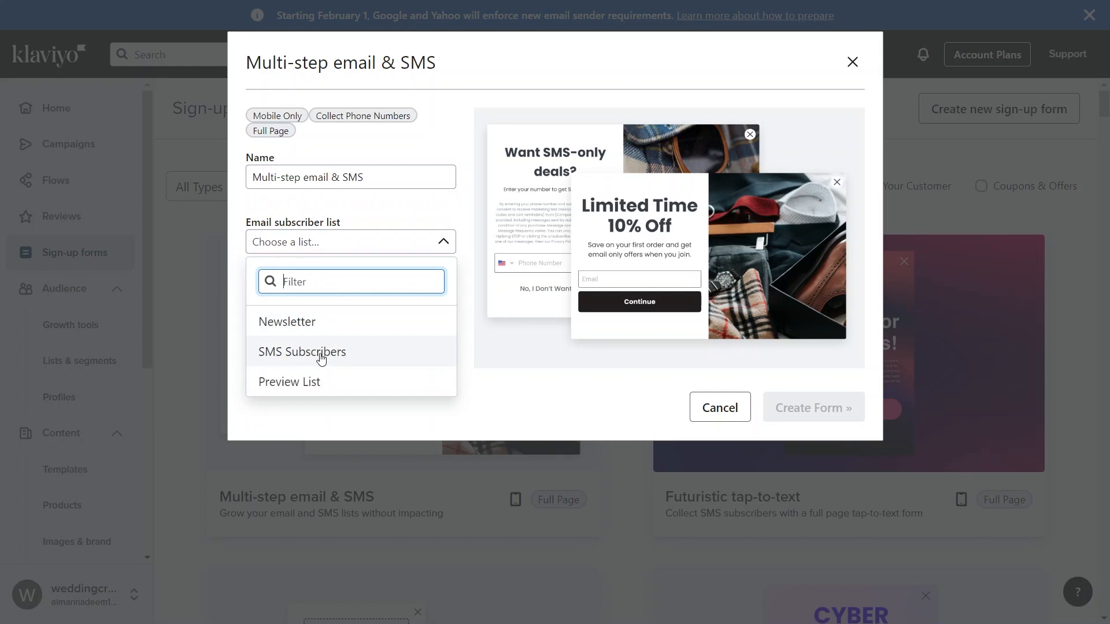
click(333, 380)
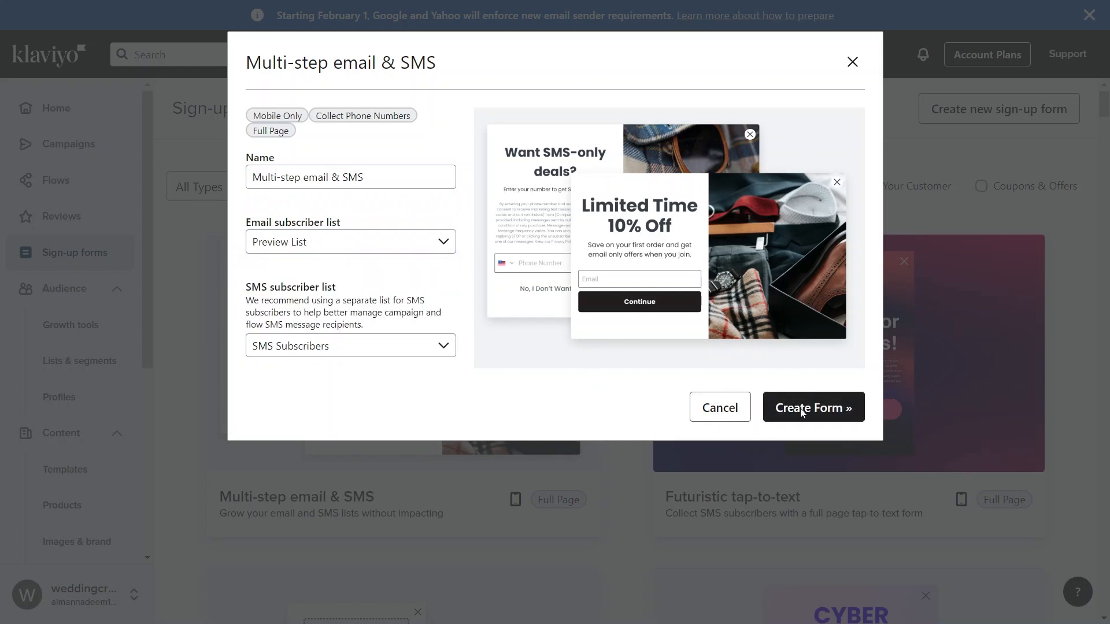
- Create the multi-step form and add a second SMS Opt-in step that uses the SMS Subscribers list
click(802, 408)
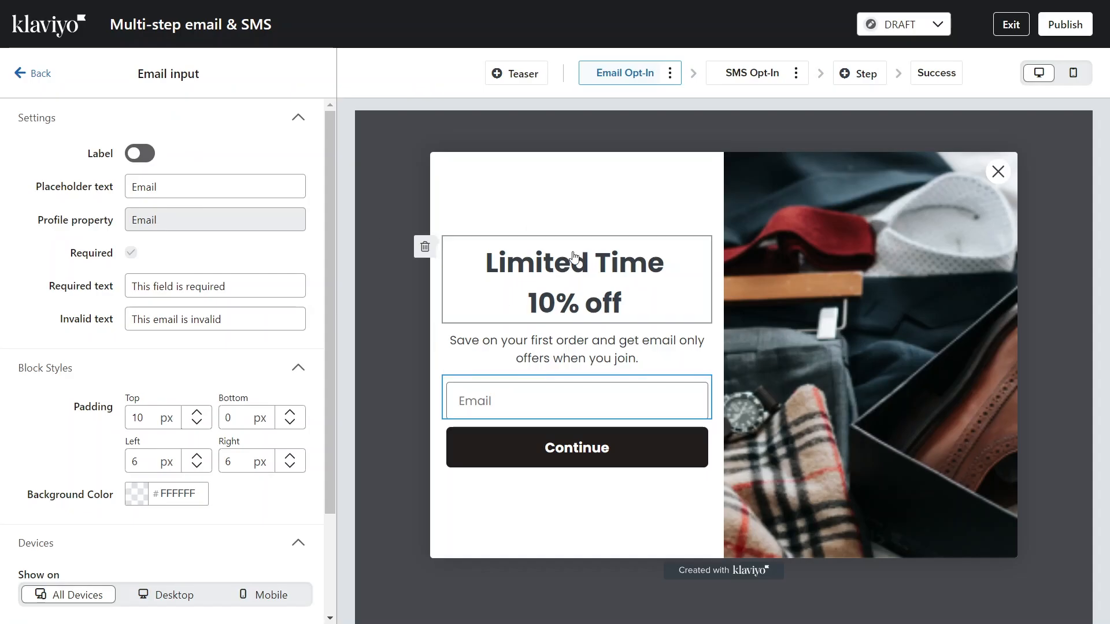
click(574, 263)
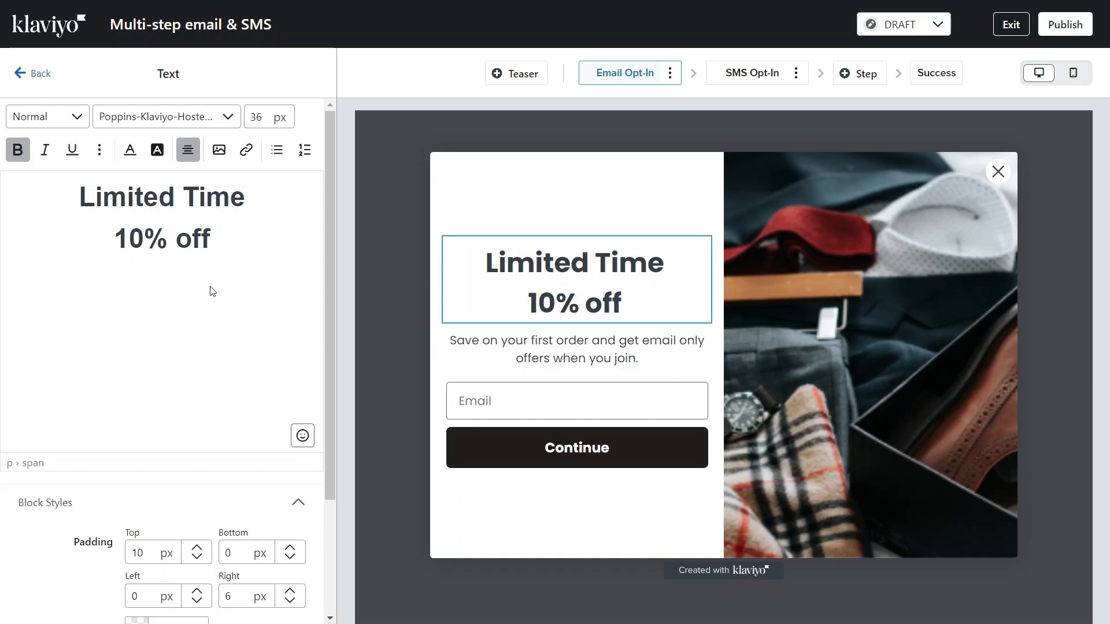
click(759, 77)
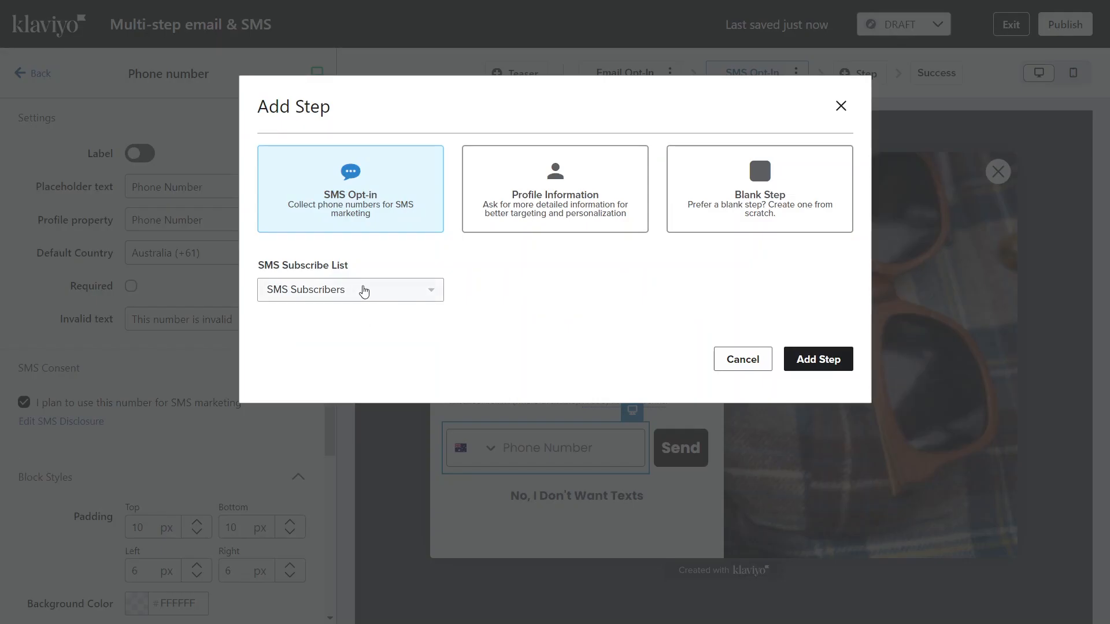
click(823, 359)
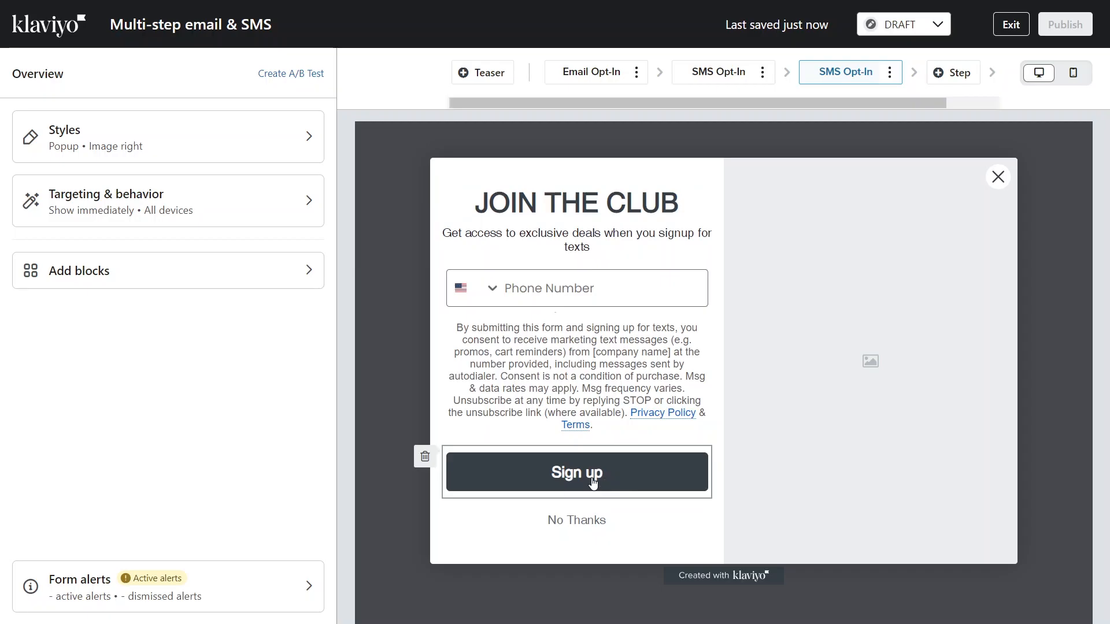
- Try to publish the Multi-step email & SMS form, and exit the editor to the sign-up forms list
click(718, 87)
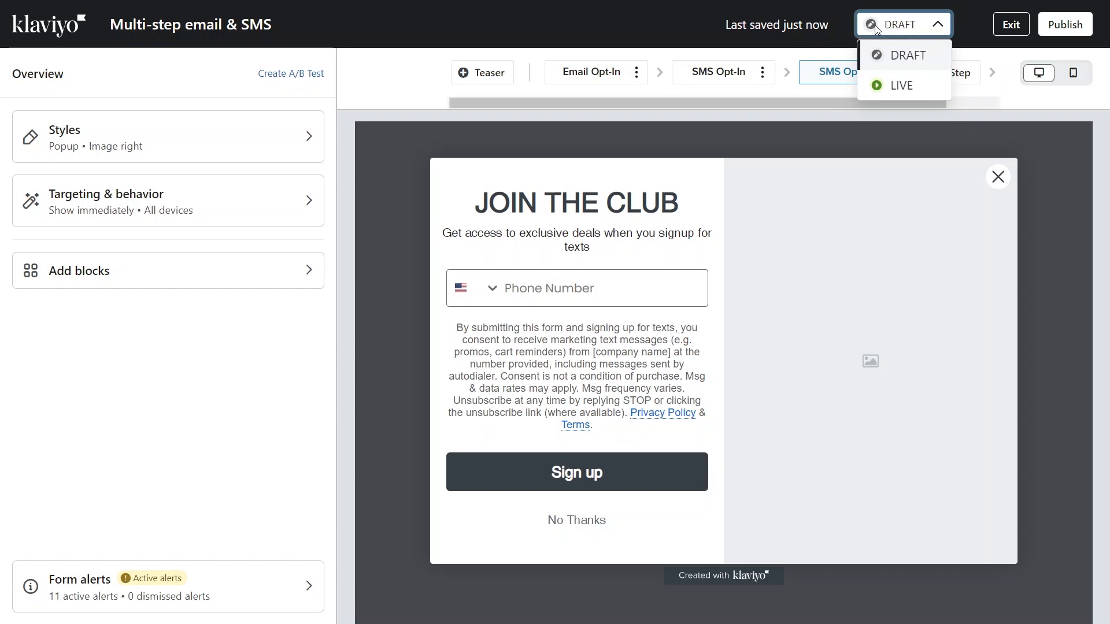
click(1059, 24)
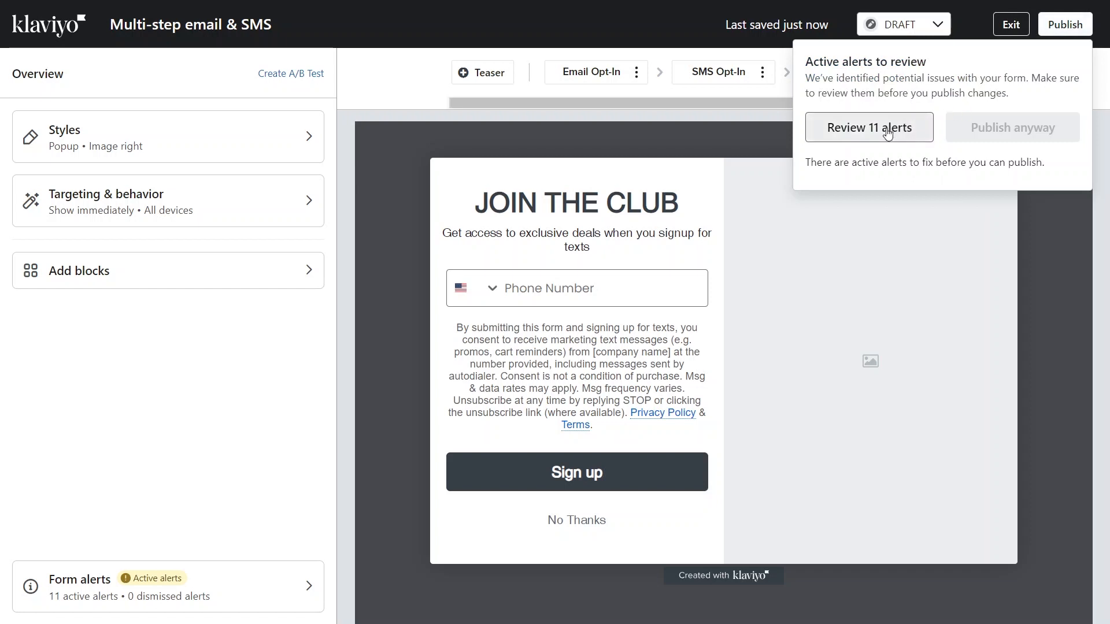
click(1017, 250)
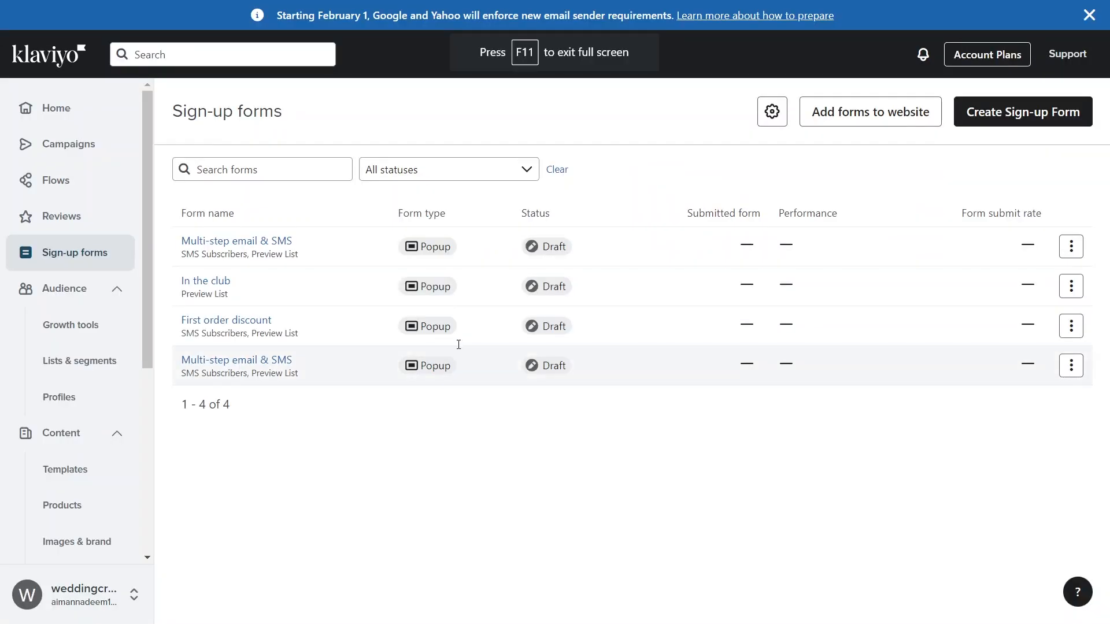
- Try to set up a new SMS campaign dated Jan 31, 2024, and go back to the campaigns list
click(76, 144)
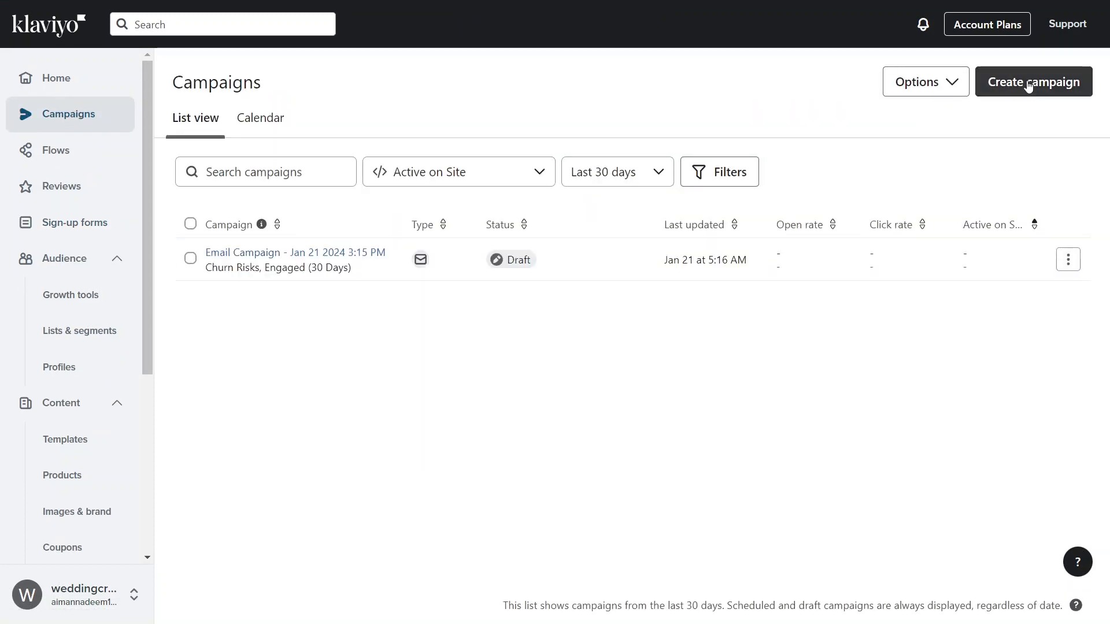
click(1028, 85)
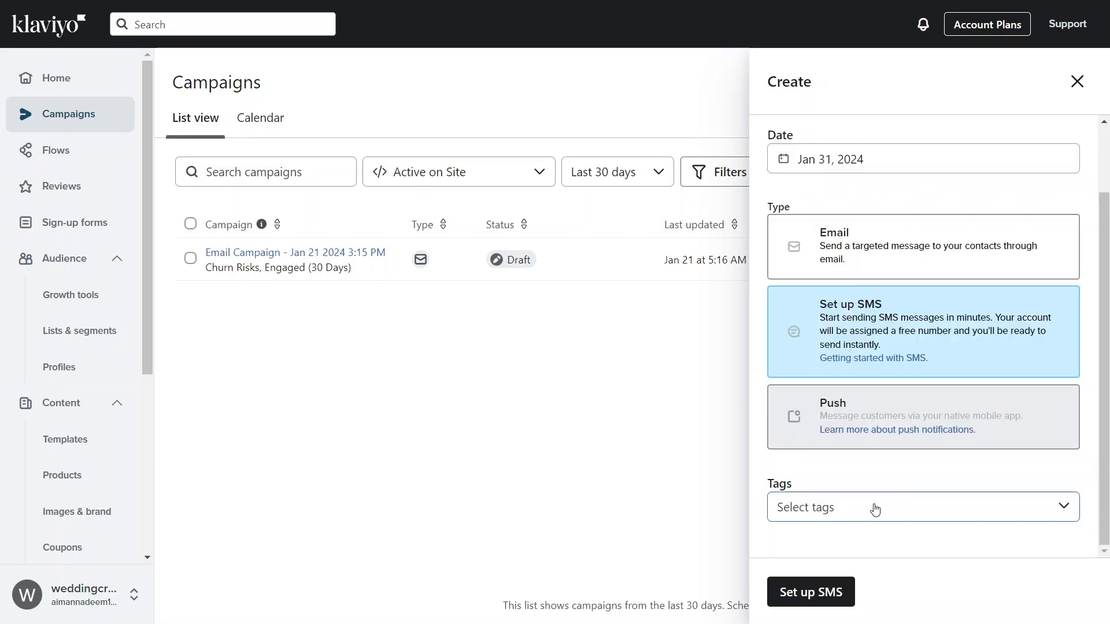
click(805, 508)
click(815, 592)
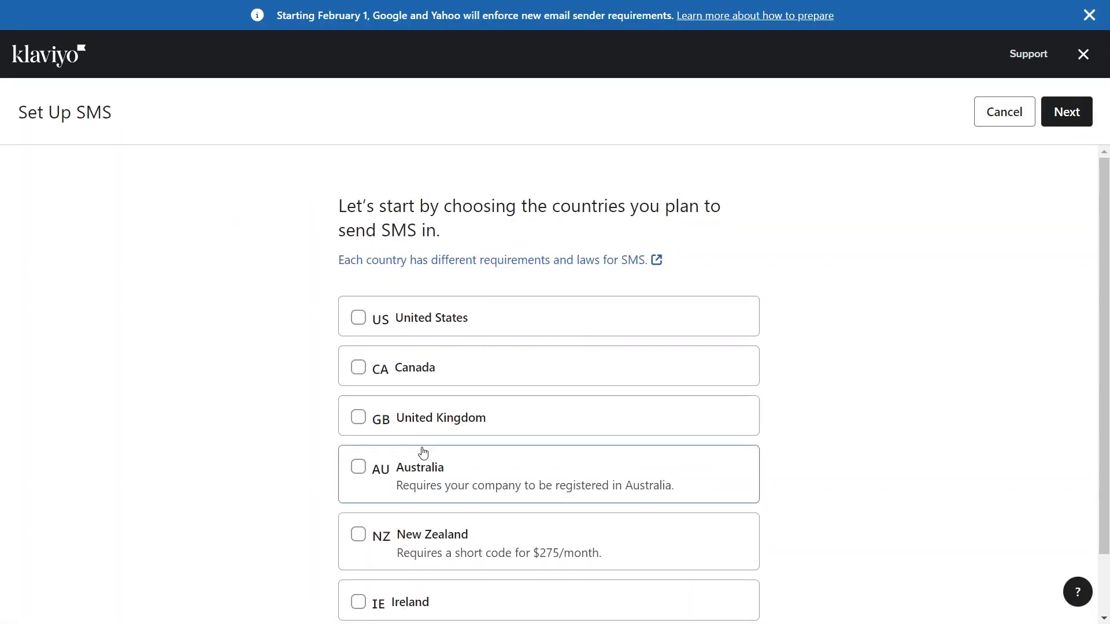
click(356, 318)
click(1058, 112)
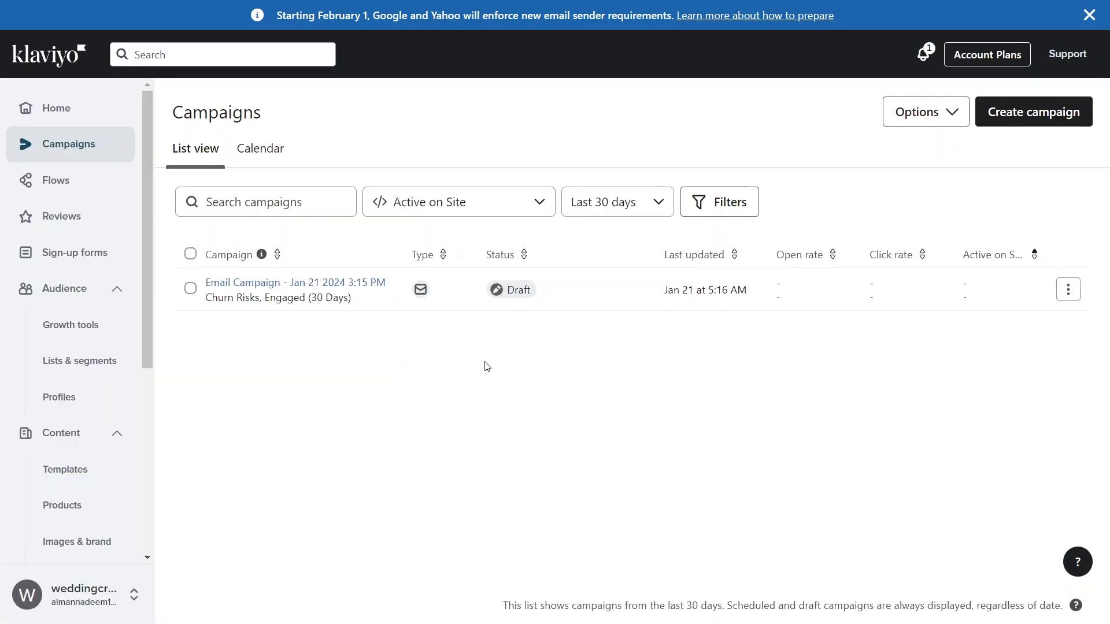
- Open the draft email campaign of Jan 21 2024 for editing and proceed through its content to the final review
click(1071, 299)
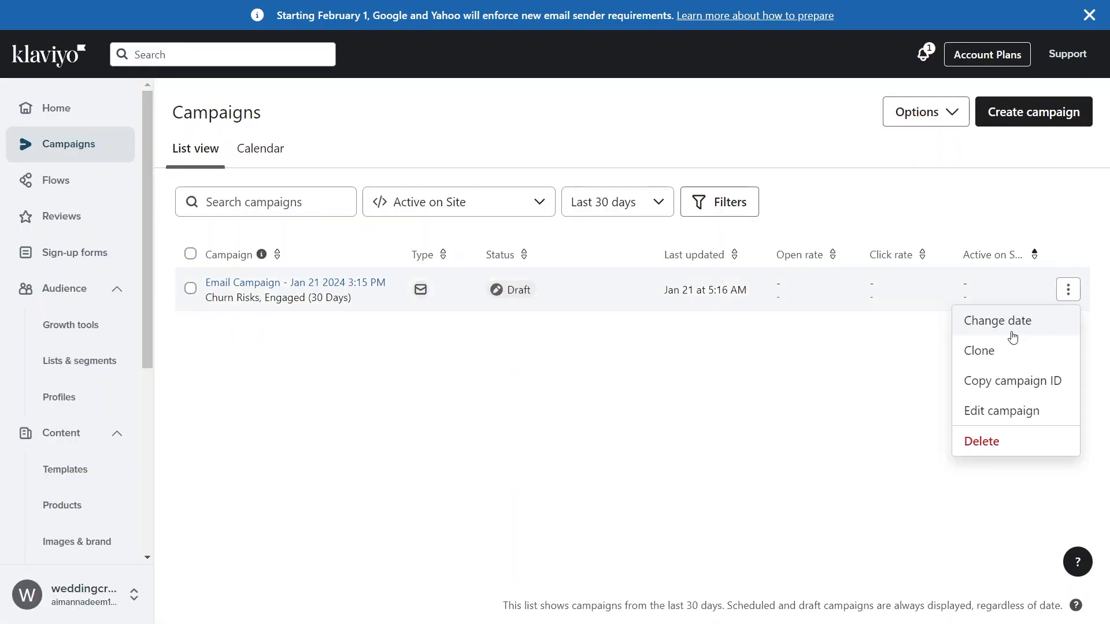
click(999, 413)
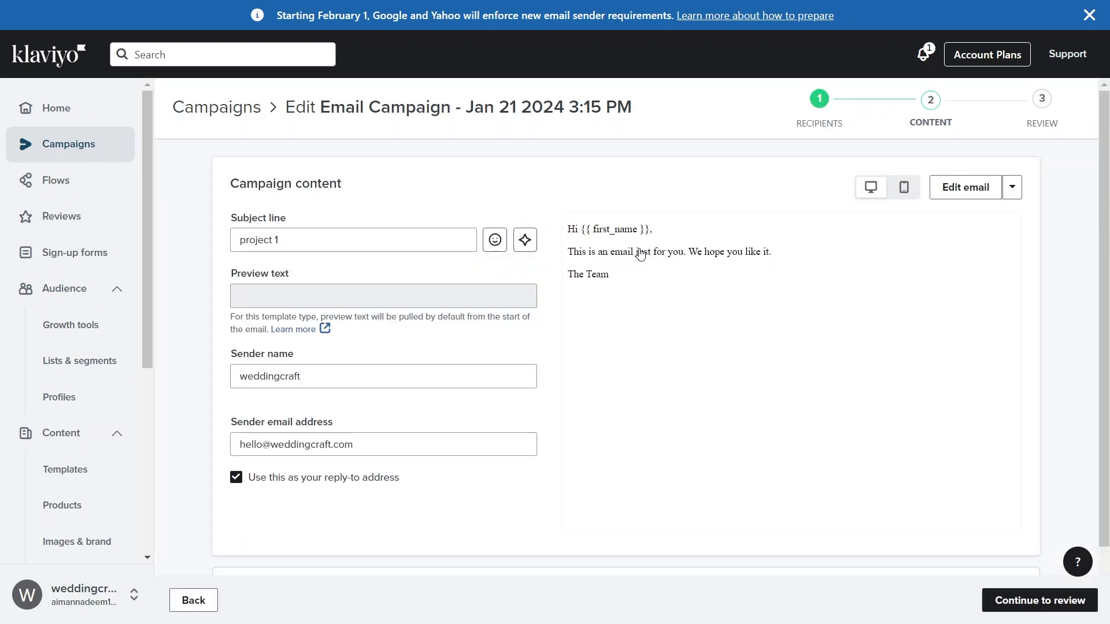
scroll(640, 254, down, 2)
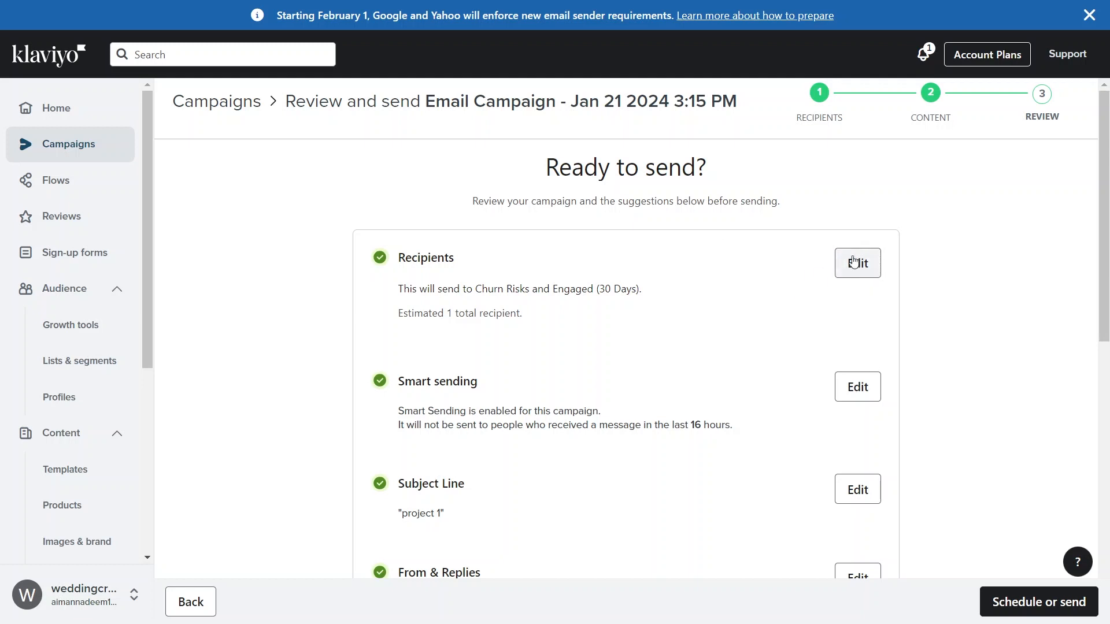
- Reopen the campaign's recipients and Smart Sending settings to check them, and return to the final review without changes
click(838, 390)
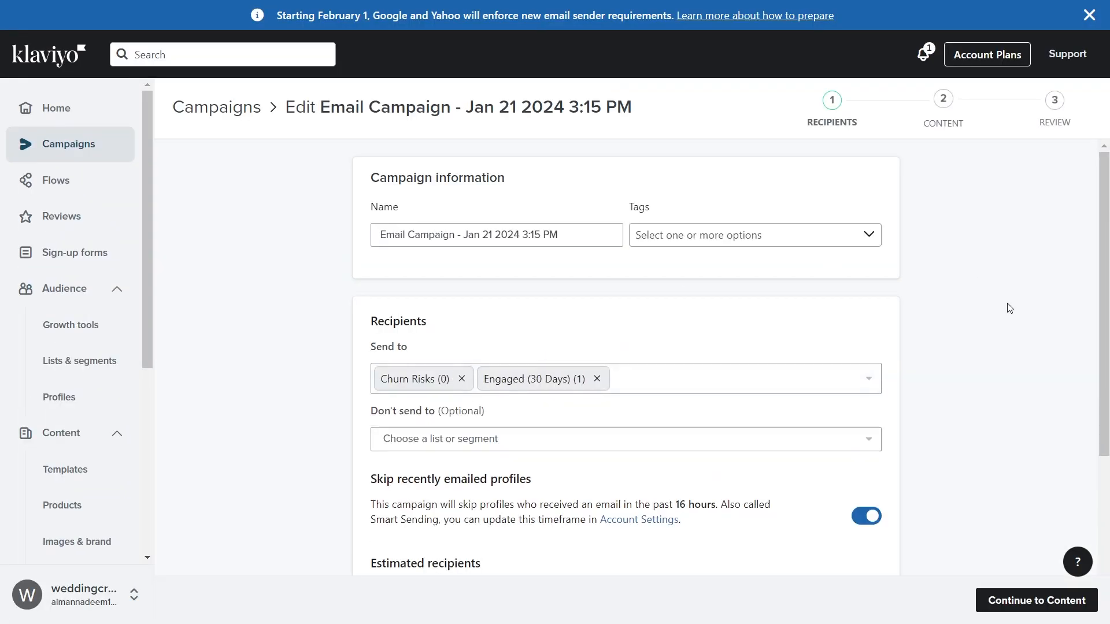
scroll(1108, 279, down, 3)
click(1037, 600)
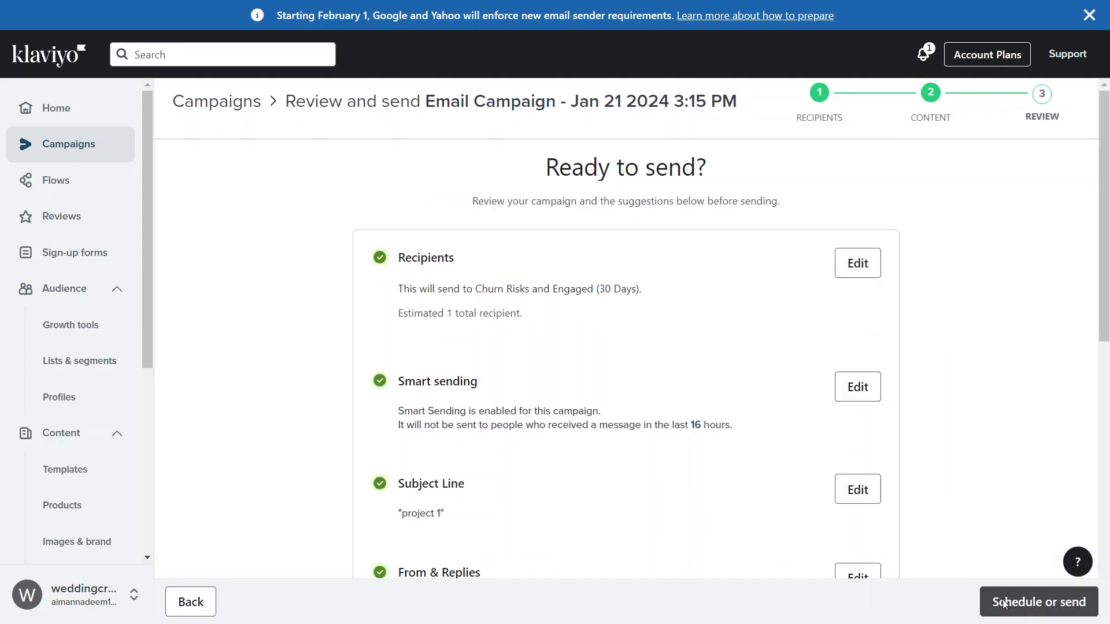
- Schedule the campaign as a gradual send on Jan 25, 2024 at 10:15 AM US/Eastern, and return to the home dashboard
click(1034, 602)
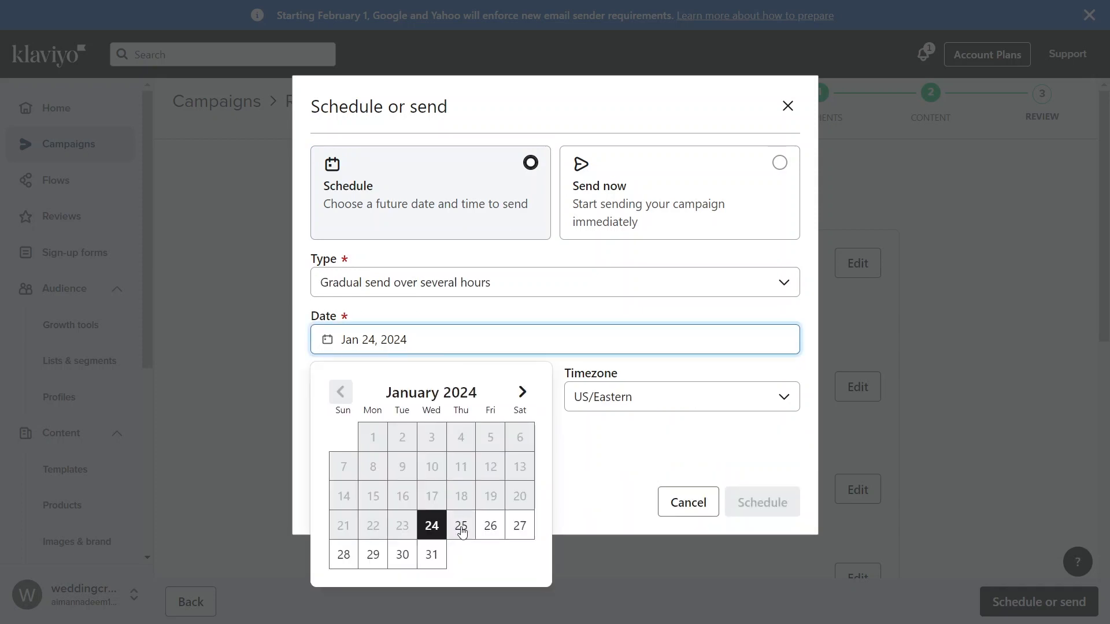
click(459, 526)
click(452, 464)
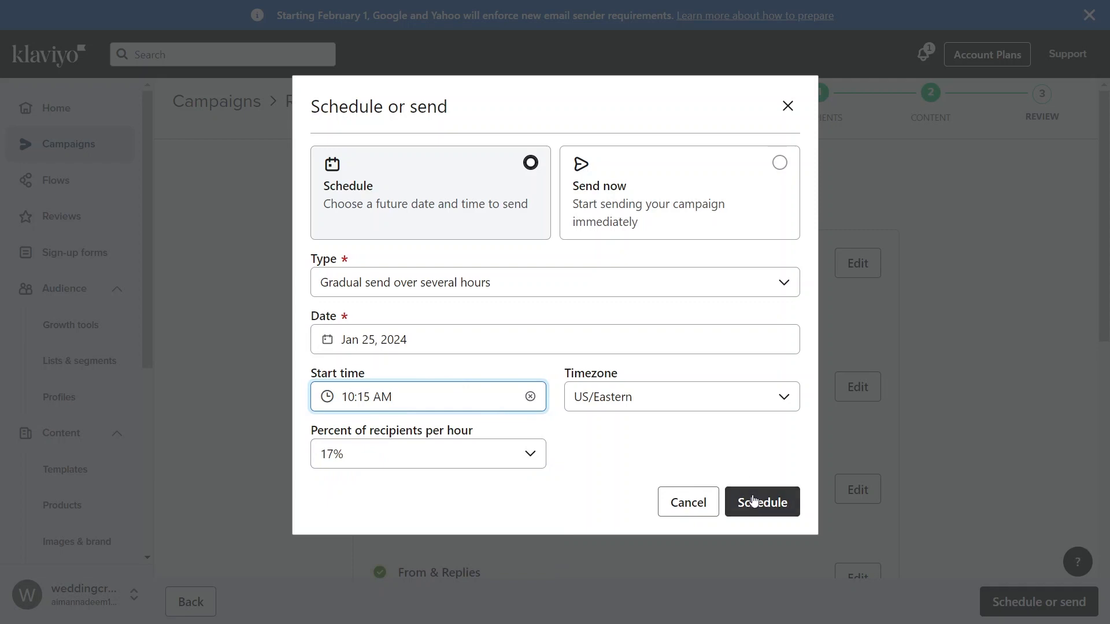
click(751, 502)
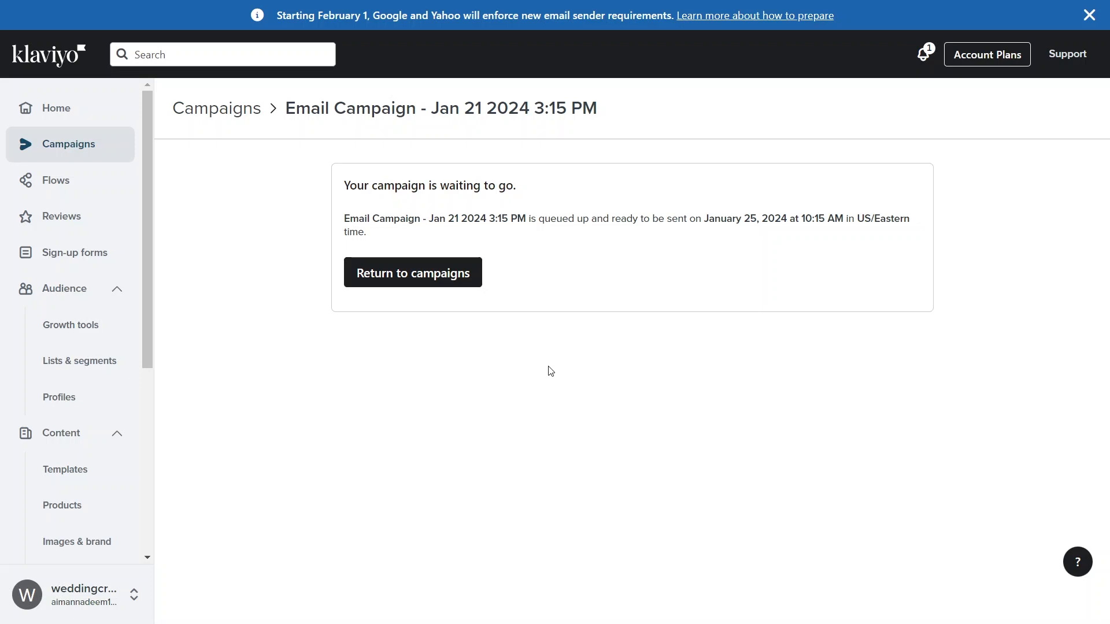
click(72, 110)
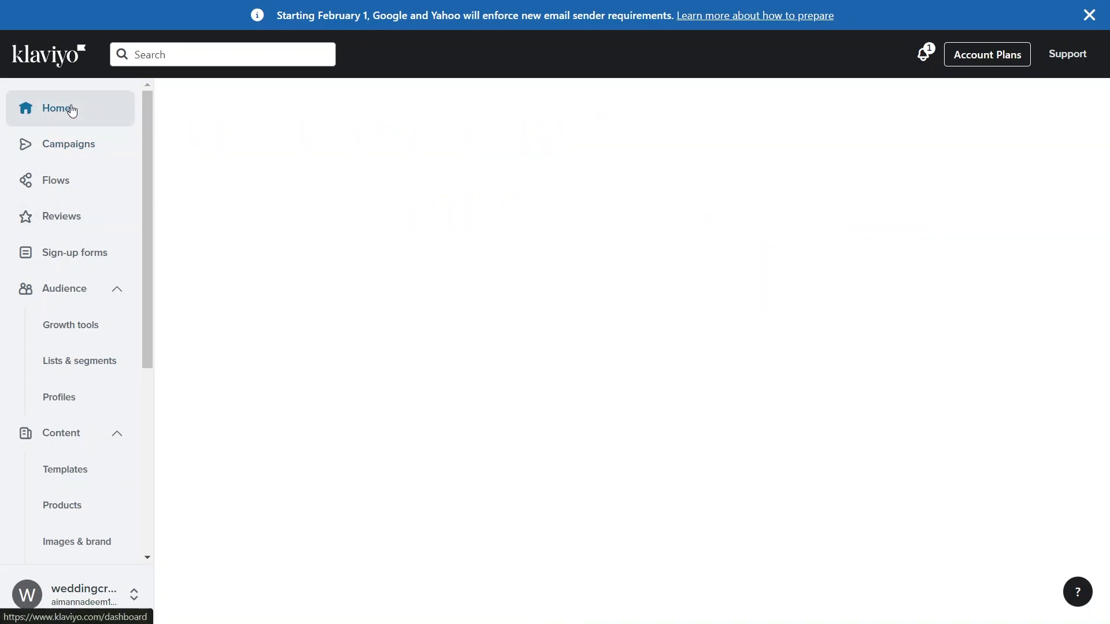